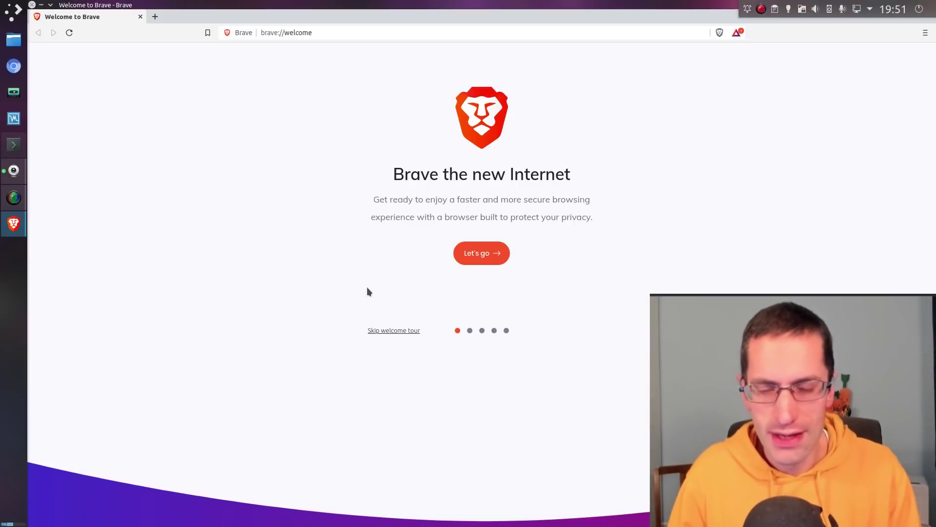
- Advance the welcome tour, opening privacy settings and the product analytics article in new tabs
click(480, 257)
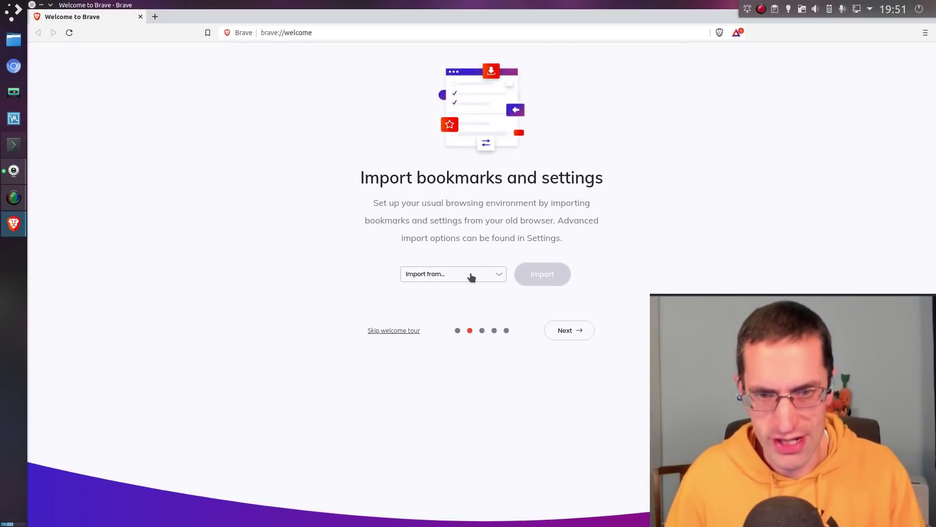
click(565, 331)
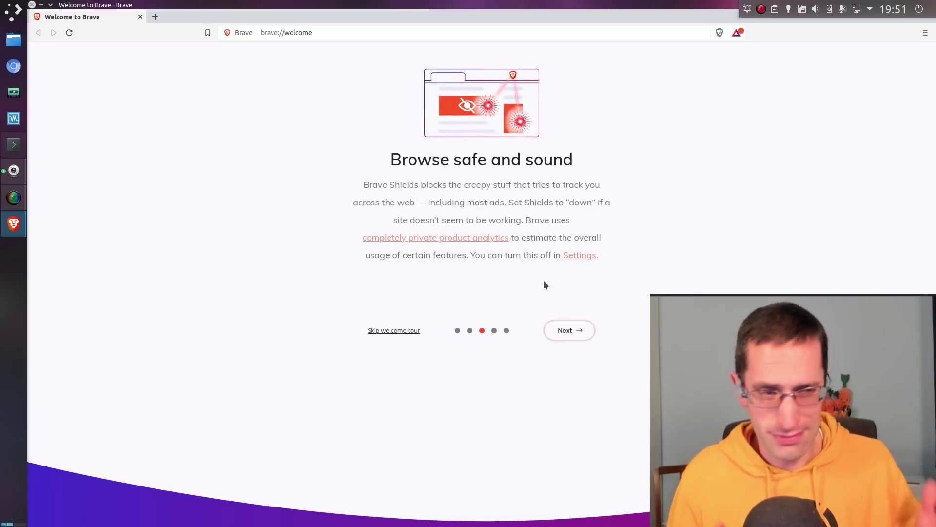
click(567, 257)
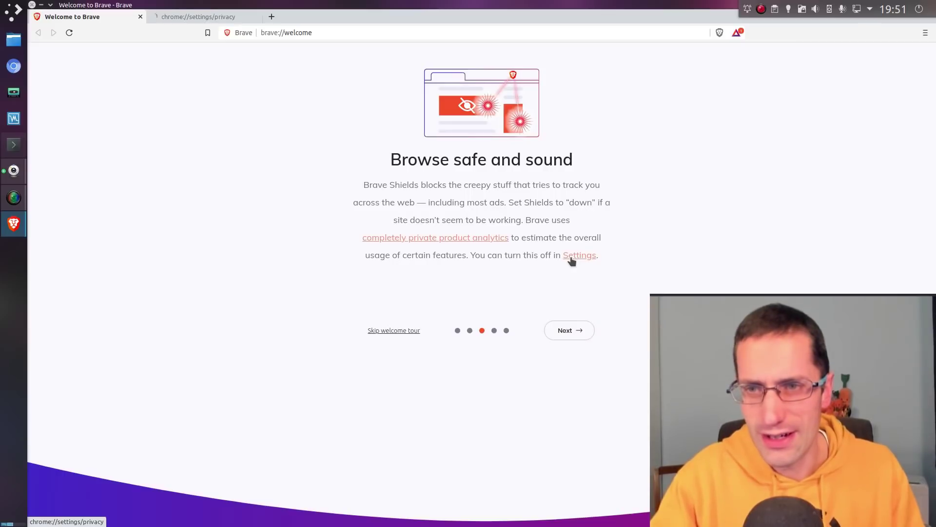
click(453, 239)
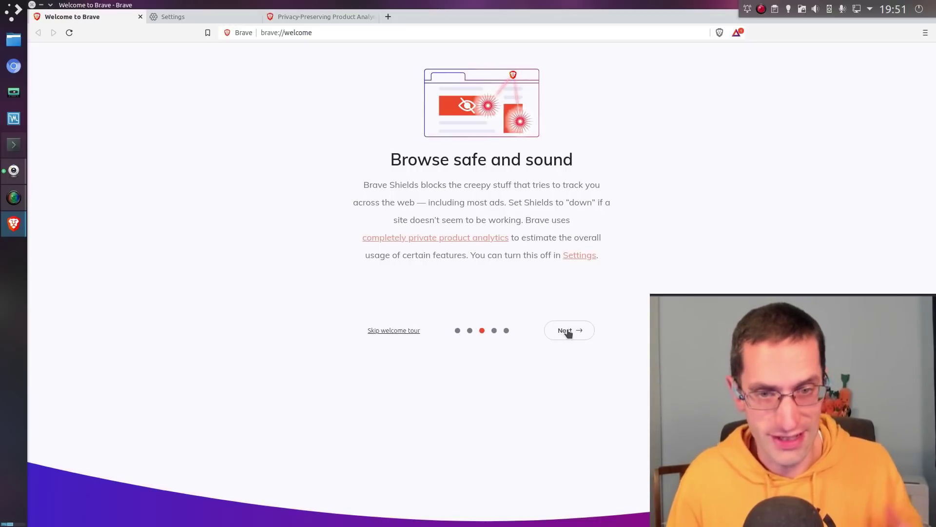
click(568, 331)
- Look over the brave://settings/privacy page
click(203, 16)
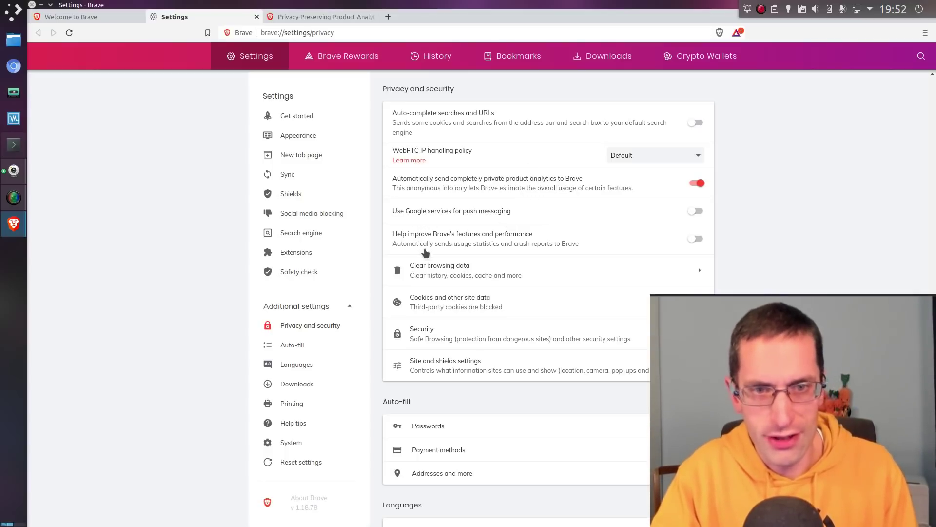
scroll(426, 254, down, 9)
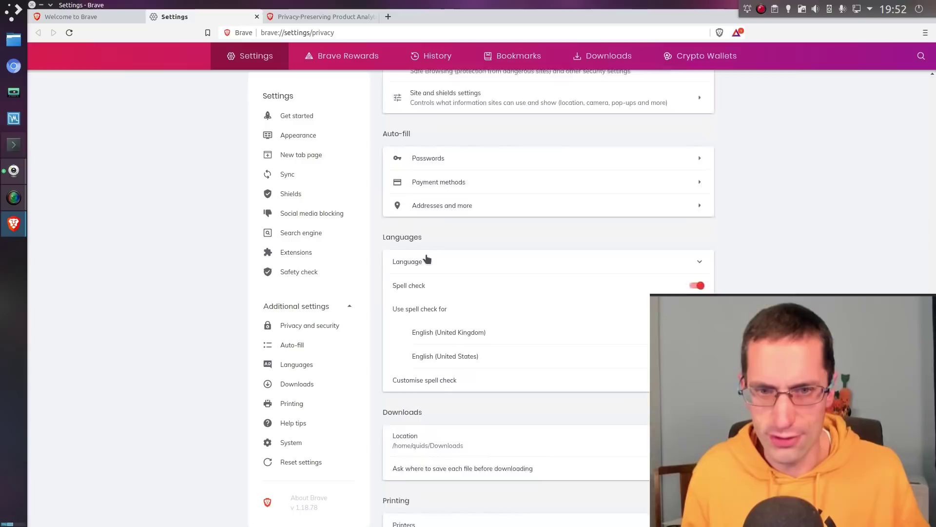
scroll(427, 259, down, 2)
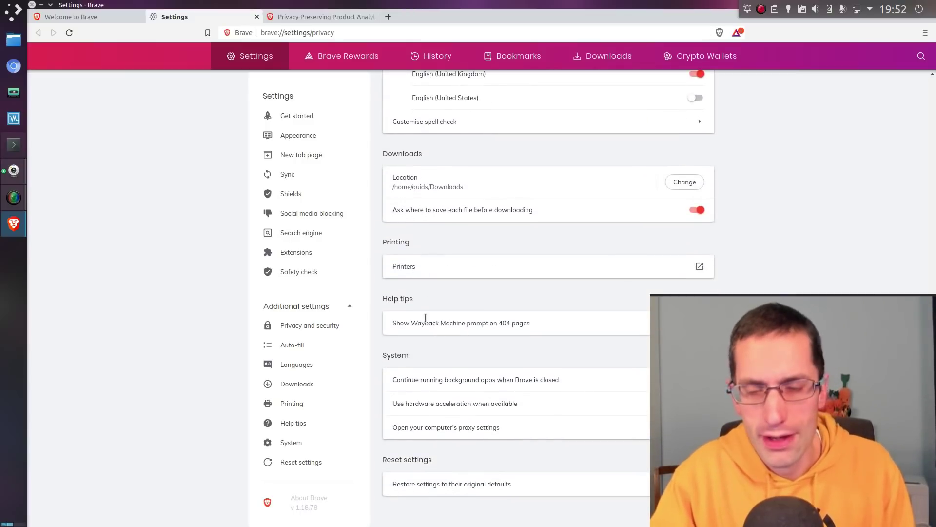
- Read the P3A article down to its Phase 1 section
click(299, 16)
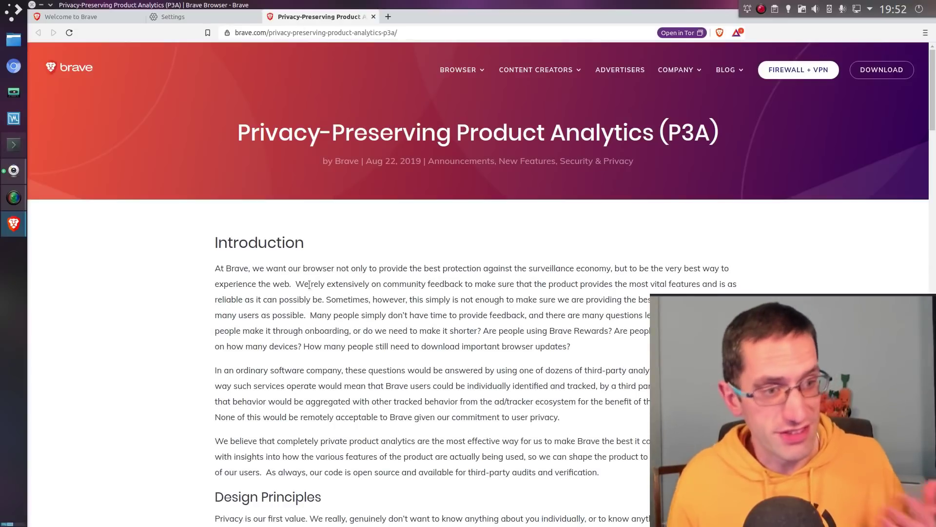
scroll(309, 284, down, 3)
scroll(306, 282, down, 1)
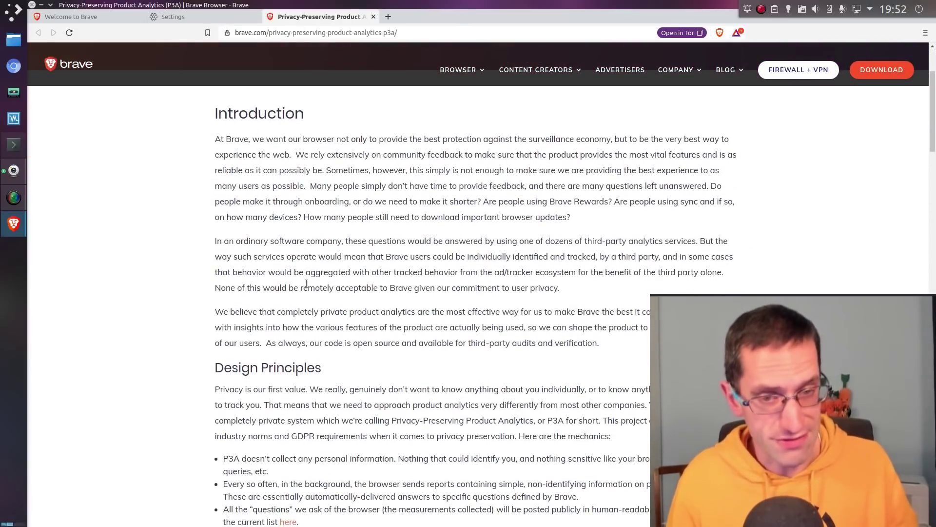
scroll(306, 283, down, 2)
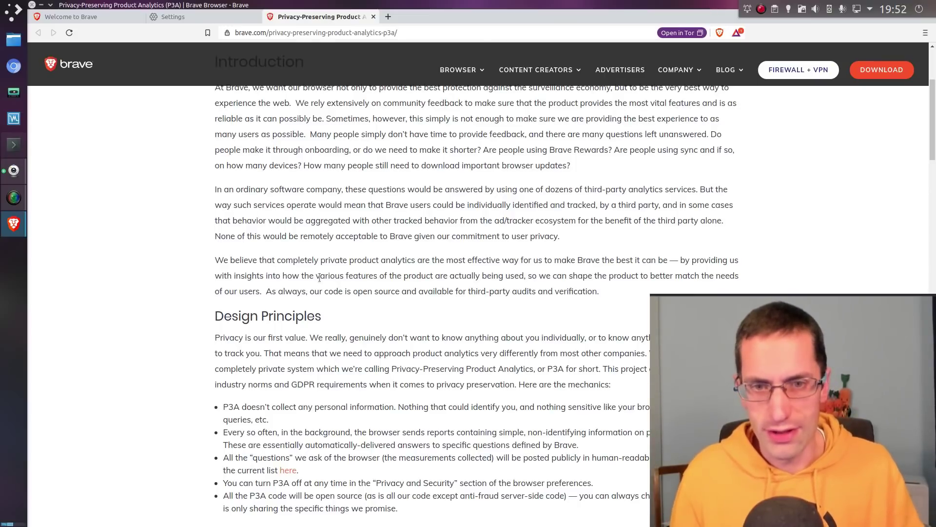
scroll(308, 244, down, 4)
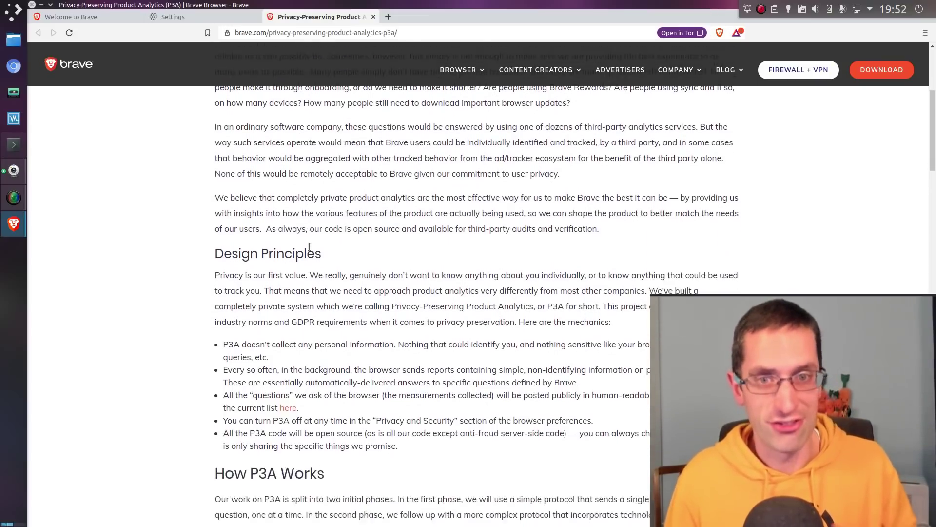
scroll(310, 249, down, 7)
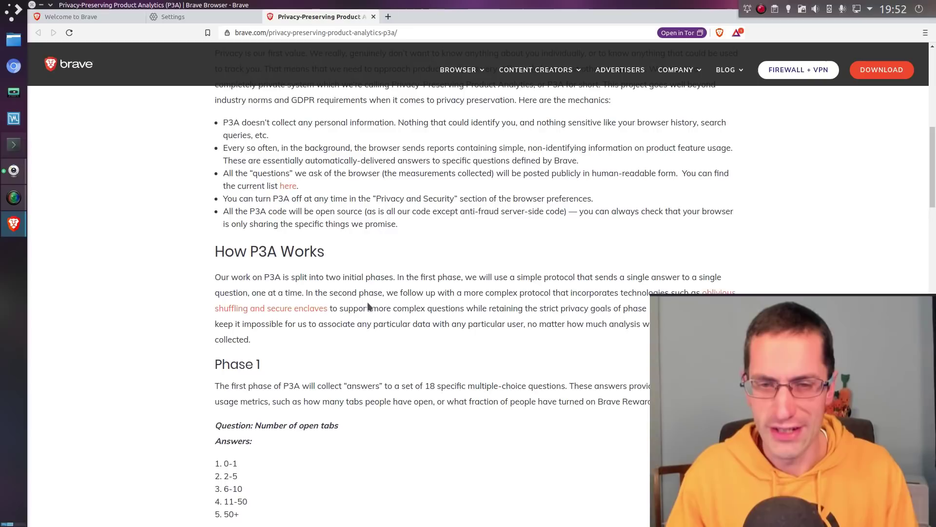
scroll(343, 332, down, 3)
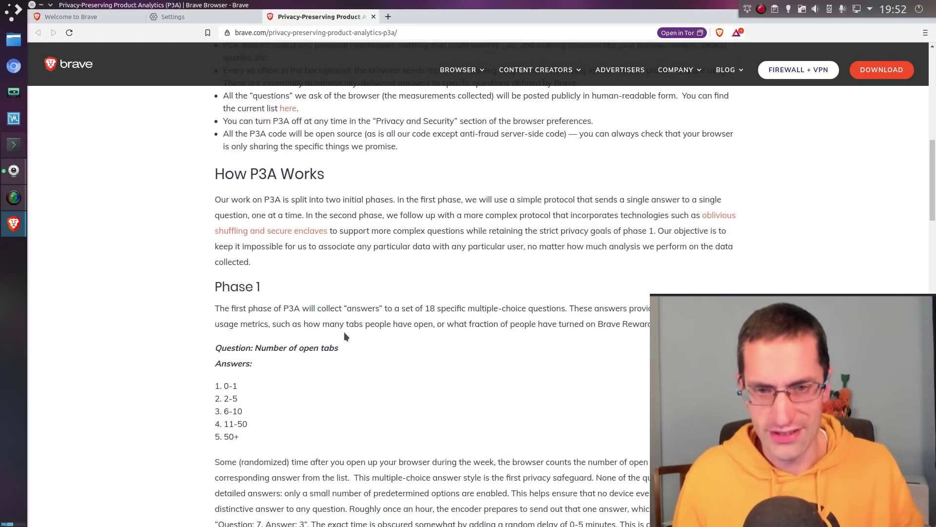
- Choose DuckDuckGo as the search engine and finish the welcome tour
key(ctrl+1)
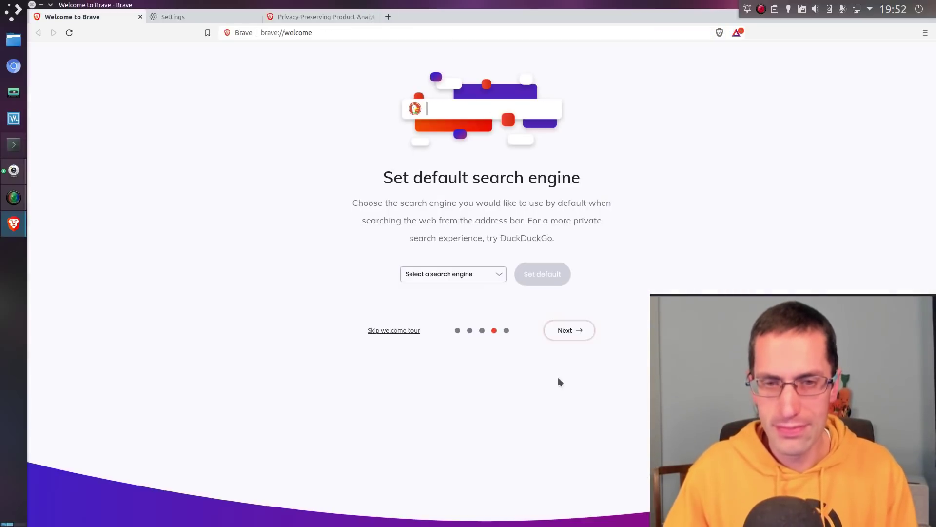
click(497, 274)
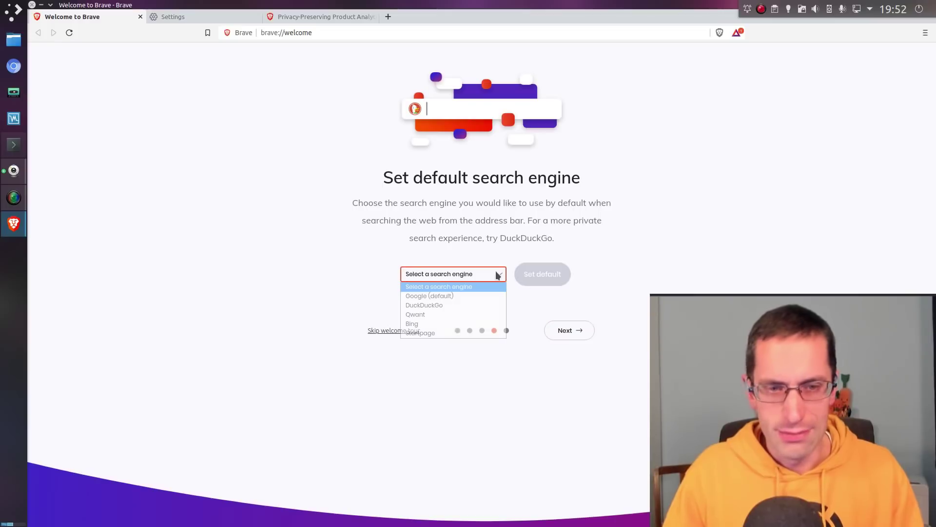
click(476, 305)
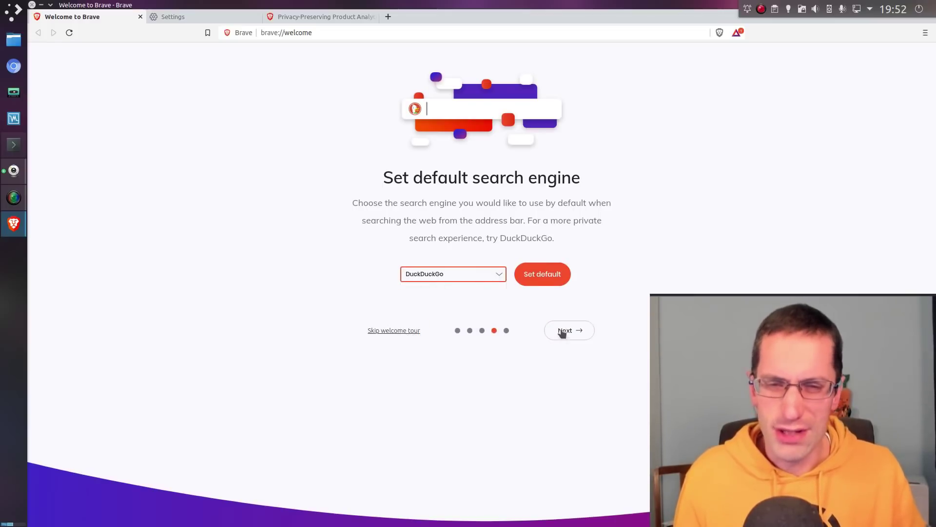
click(538, 276)
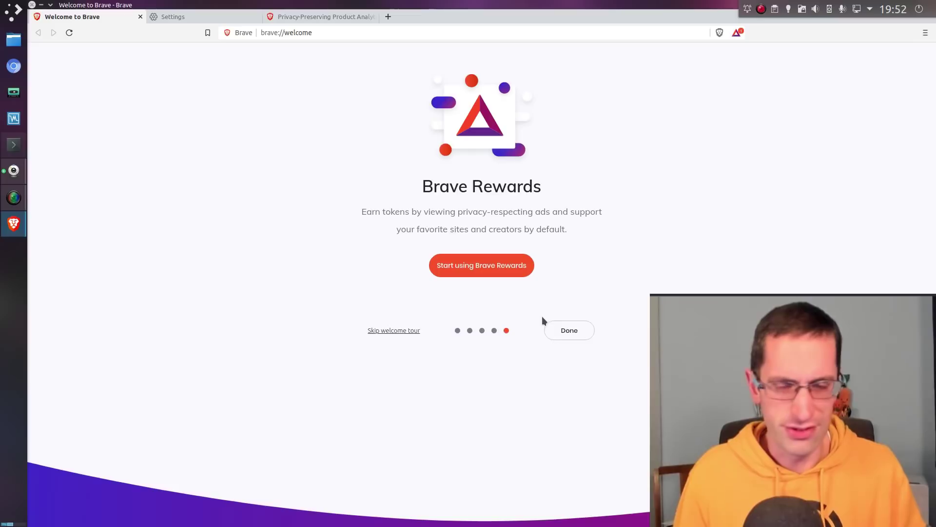
click(571, 330)
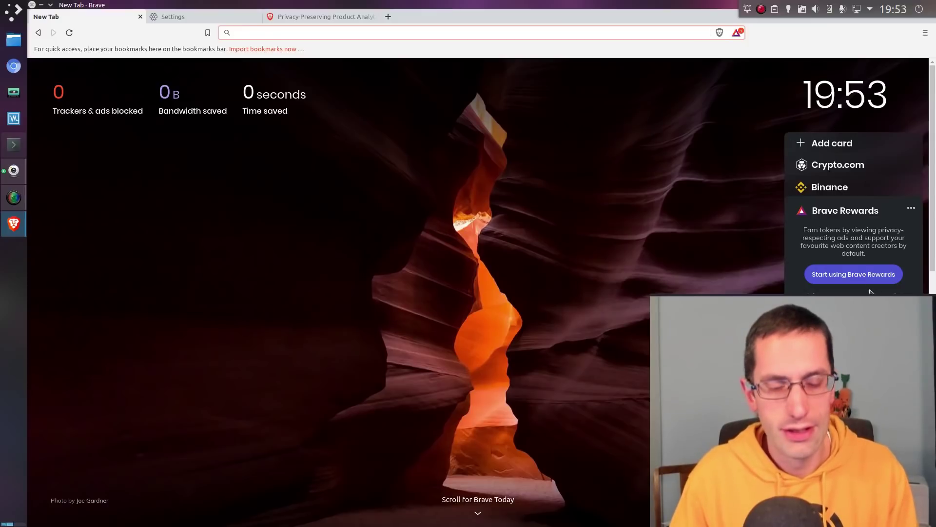
- Hide Brave Stats and the Binance, Crypto.com and Brave Rewards cards from new tabs
click(812, 499)
click(364, 258)
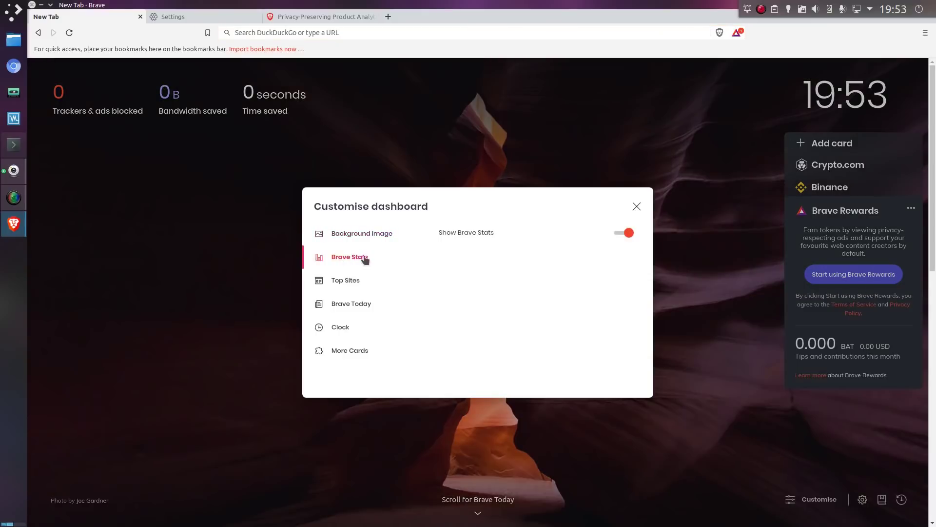
click(620, 233)
click(341, 326)
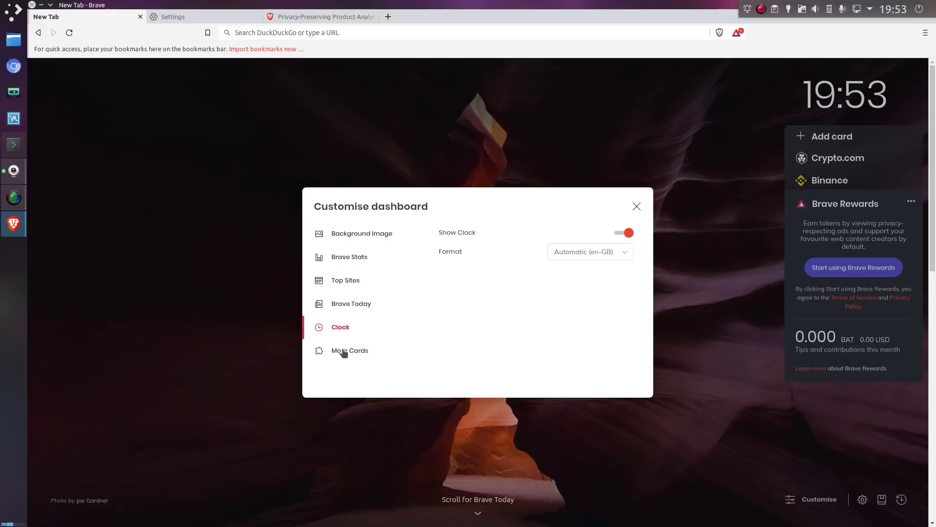
click(347, 351)
click(464, 346)
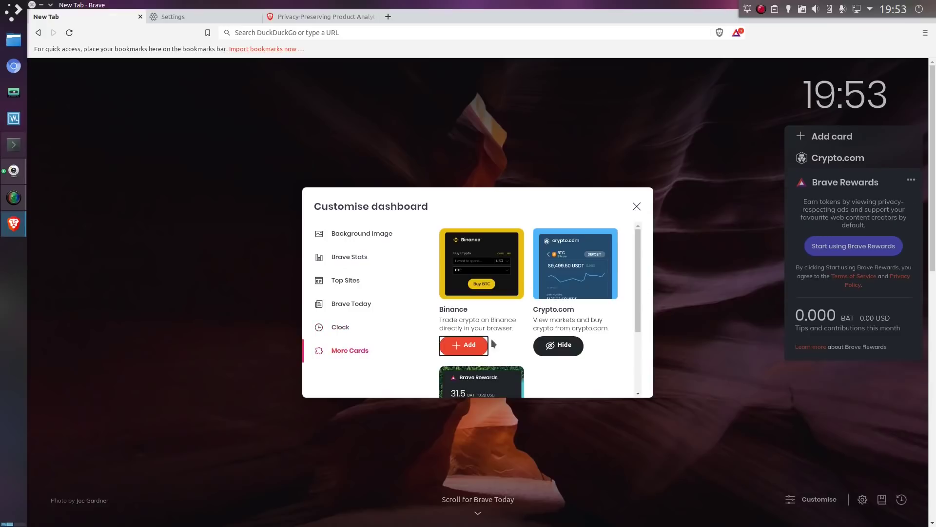
click(540, 344)
scroll(539, 345, down, 2)
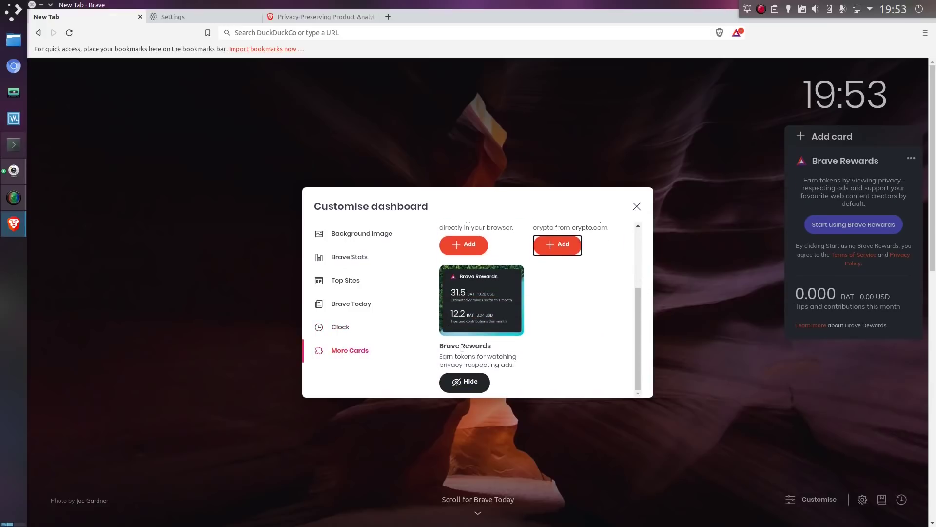
click(464, 382)
- Switch Brave to dark colours, show the bookmarks bar and widen the address bar
key(ctrl+Tab)
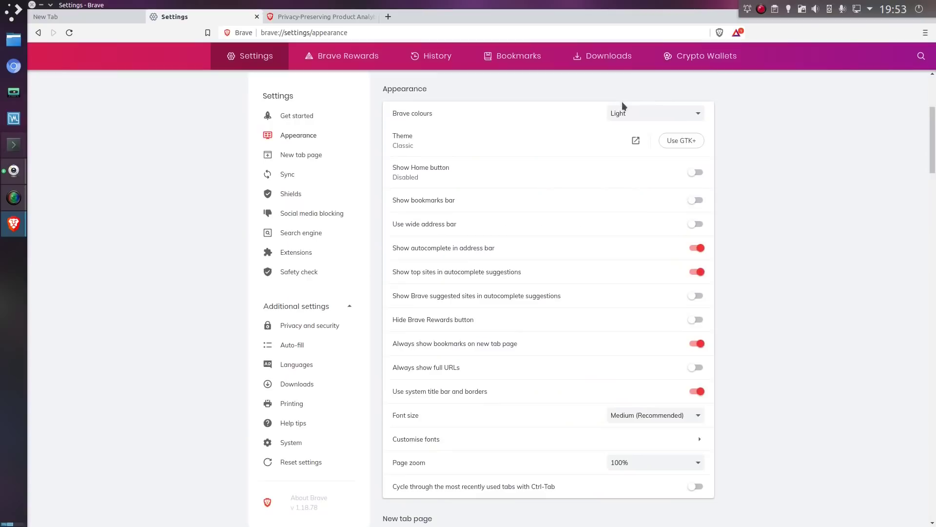
click(629, 113)
click(633, 126)
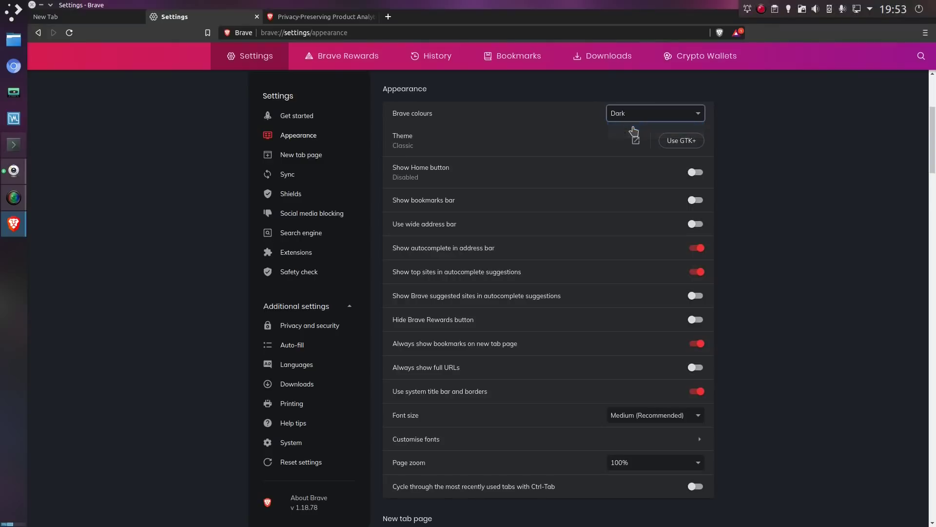
click(516, 202)
click(492, 241)
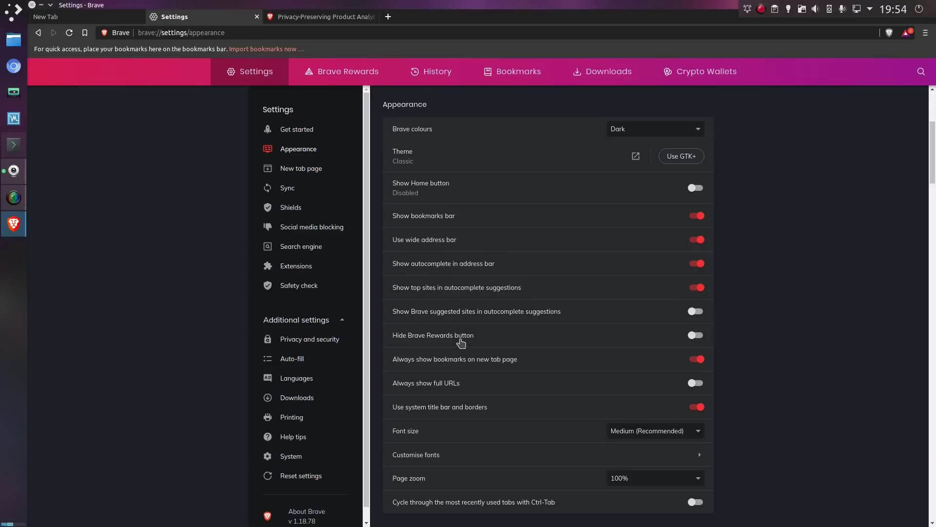
- Set the Shields default view to Advanced view
scroll(461, 343, down, 3)
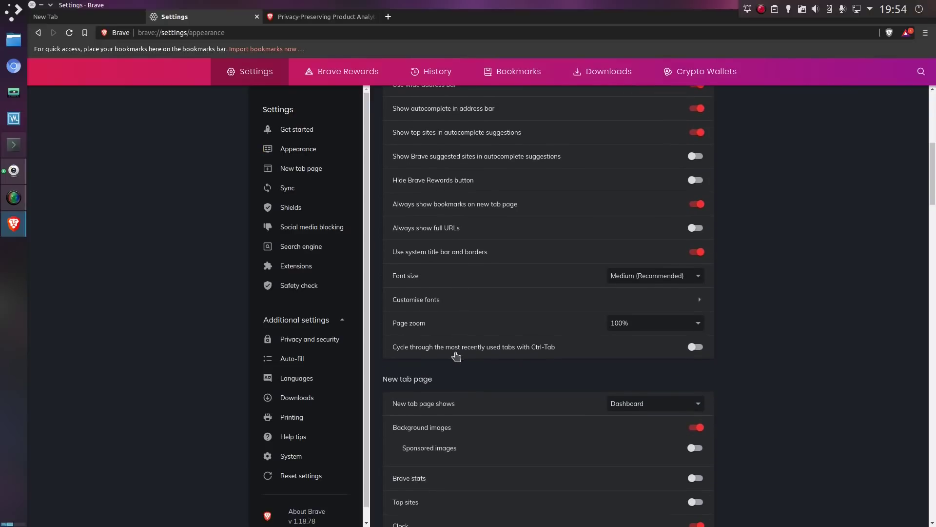
scroll(454, 355, down, 3)
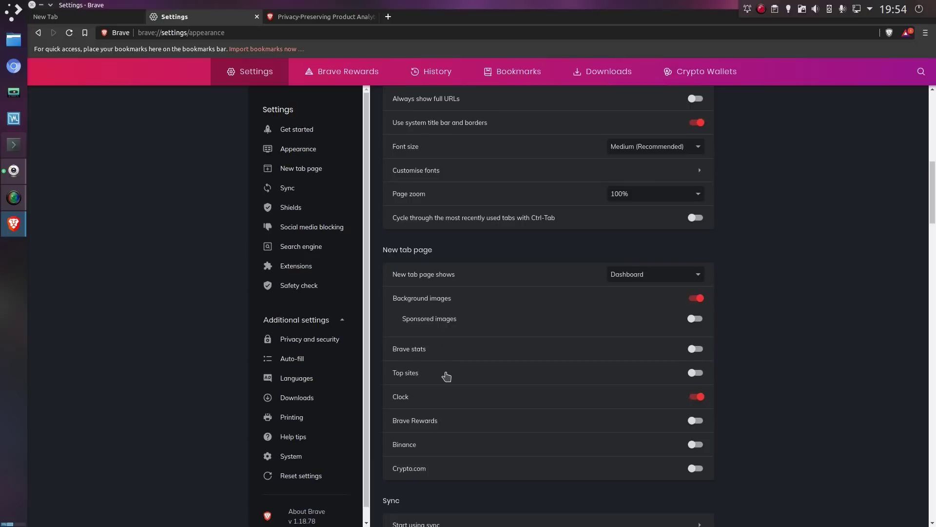
scroll(445, 376, down, 2)
scroll(448, 371, down, 3)
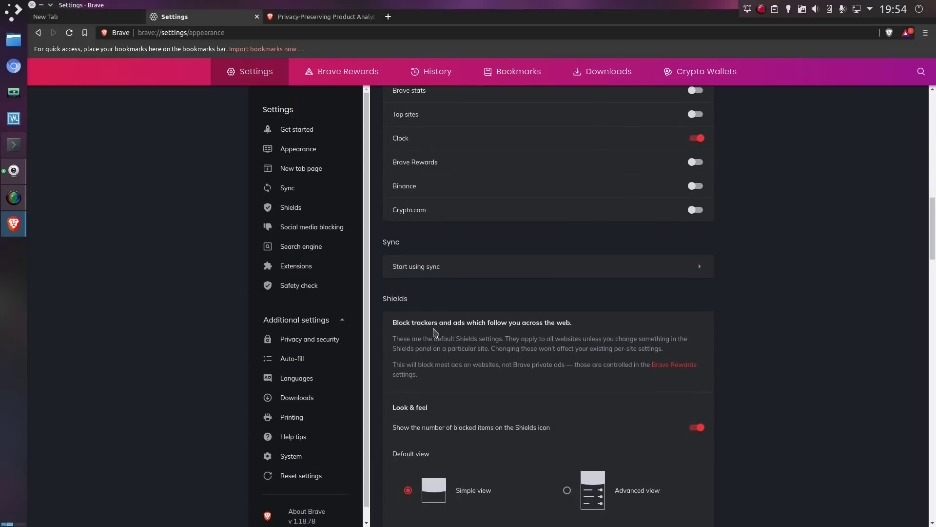
scroll(434, 325, down, 3)
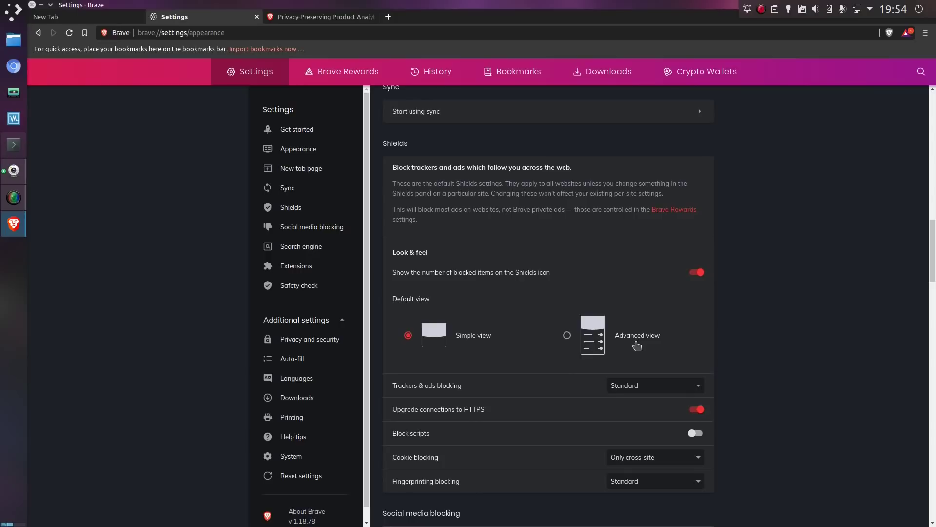
click(579, 340)
scroll(473, 385, down, 3)
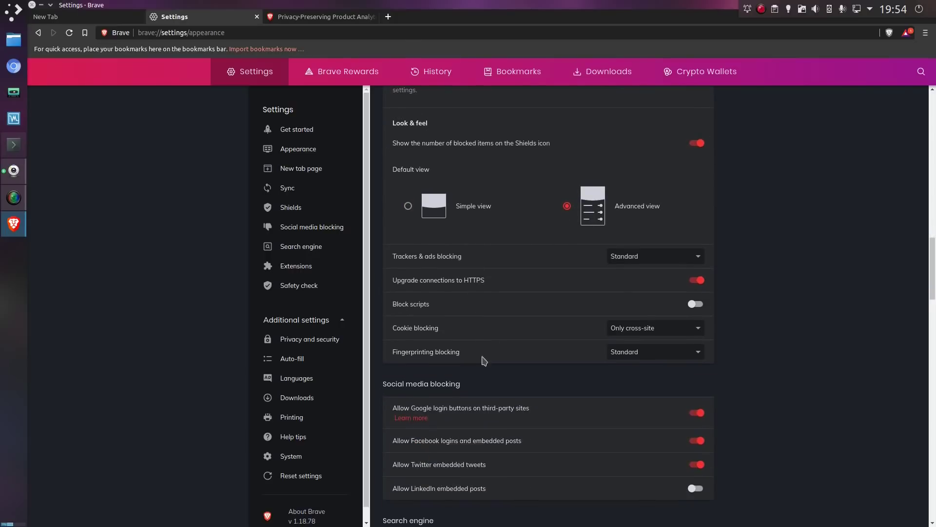
- Set Trackers & ads blocking to Disabled
click(639, 257)
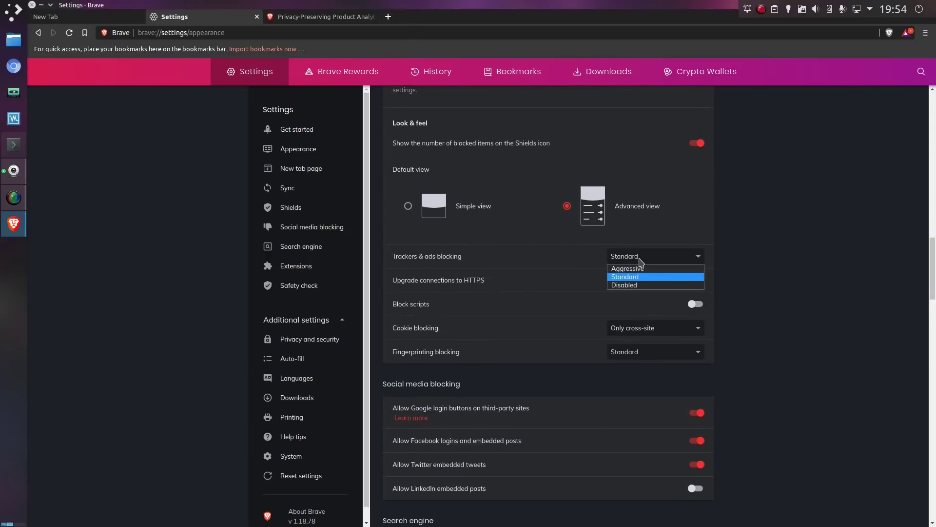
click(637, 288)
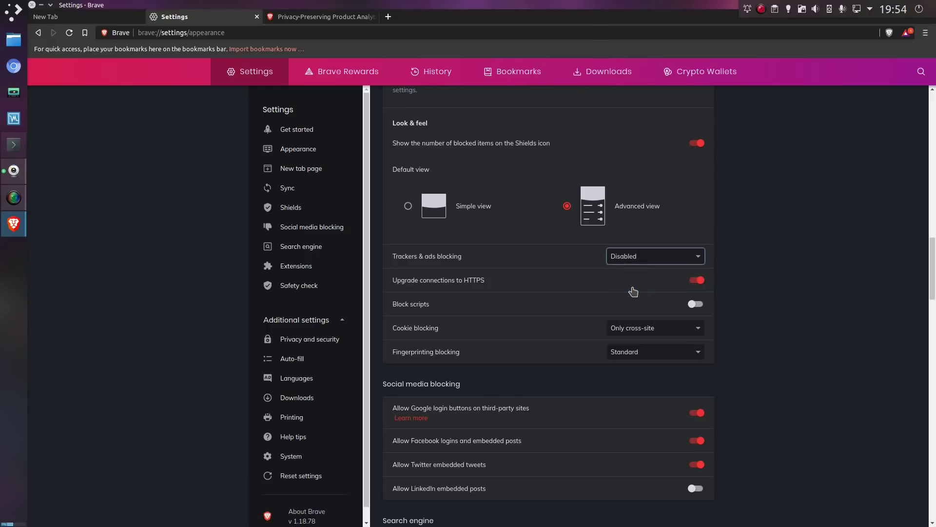
scroll(612, 317, up, 2)
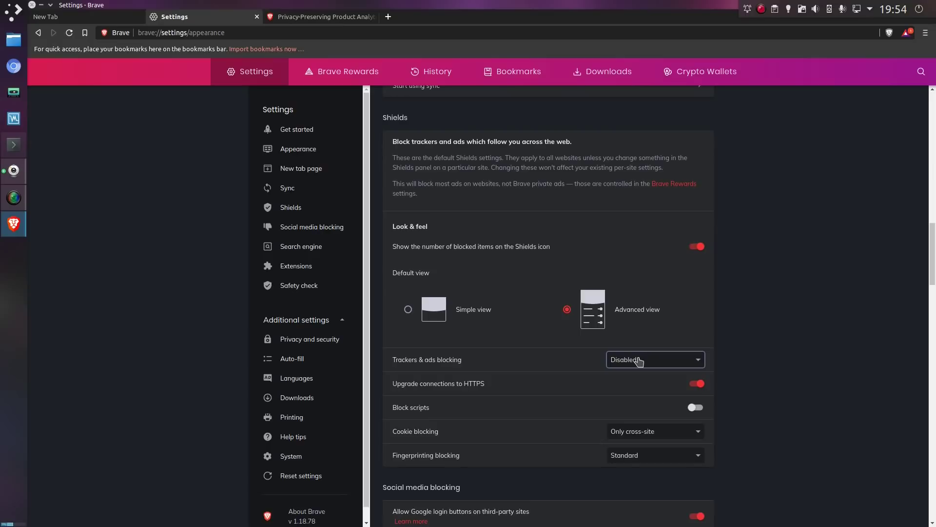
click(639, 360)
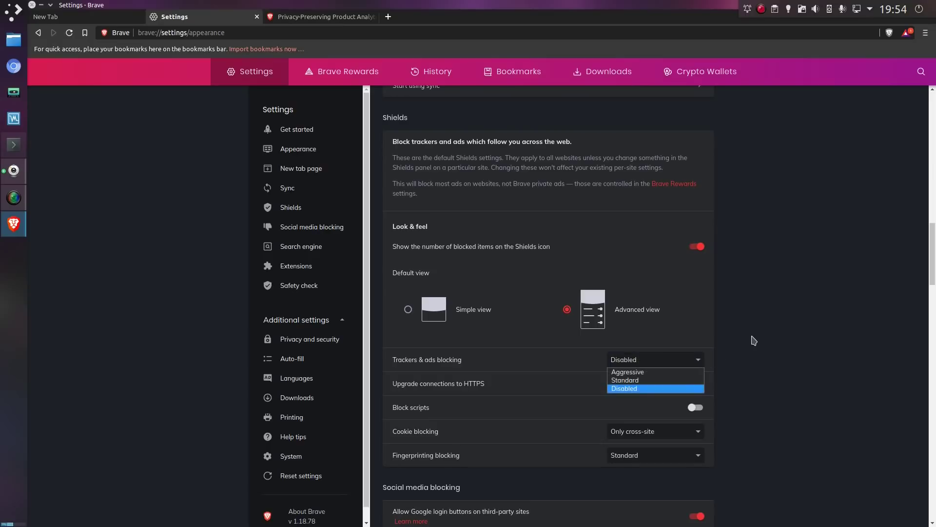
click(747, 366)
scroll(614, 419, down, 1)
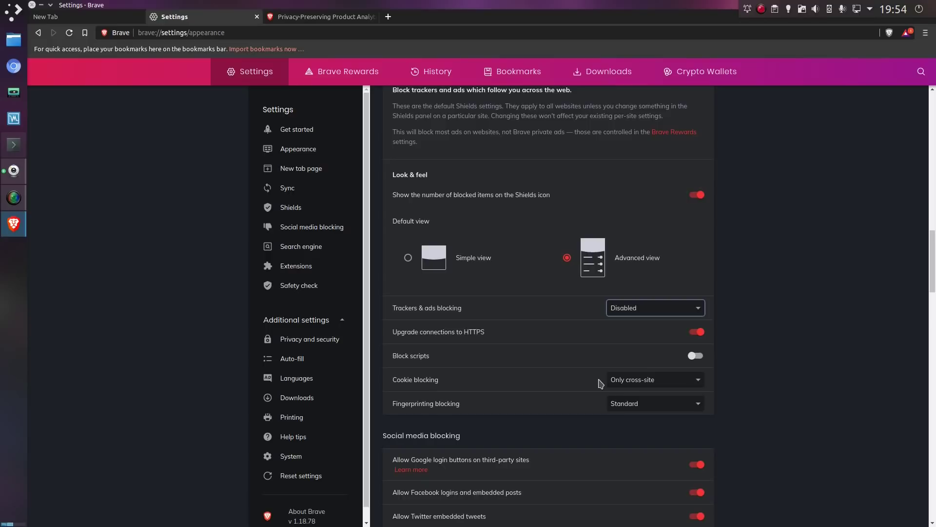
- Set Cookie blocking to Disabled
click(633, 384)
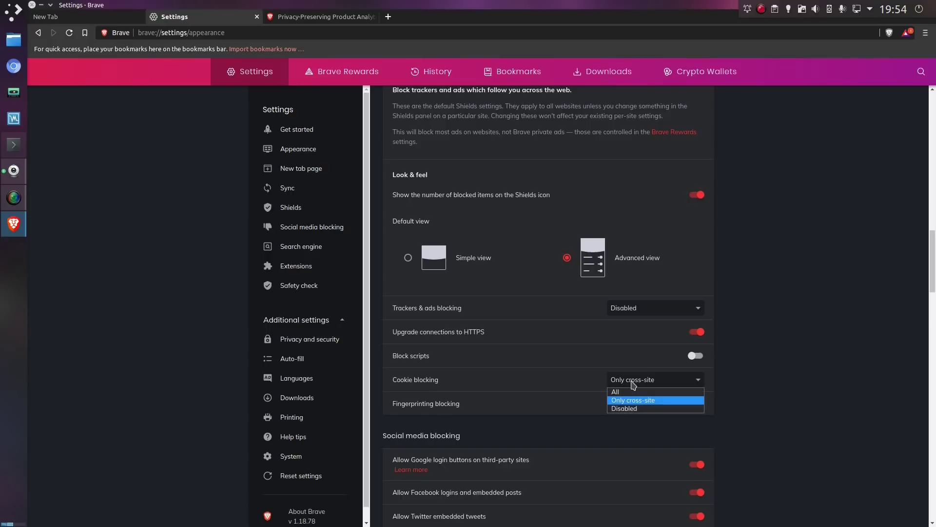
click(630, 410)
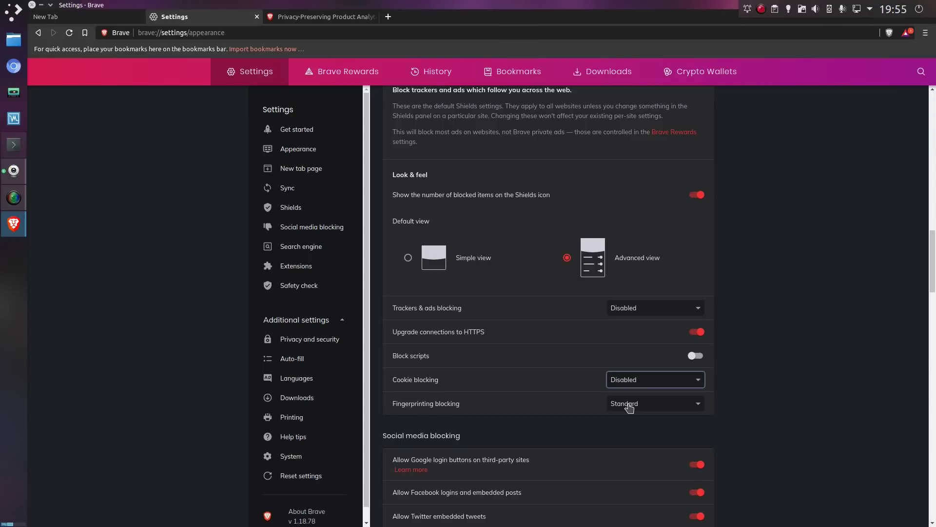
click(629, 407)
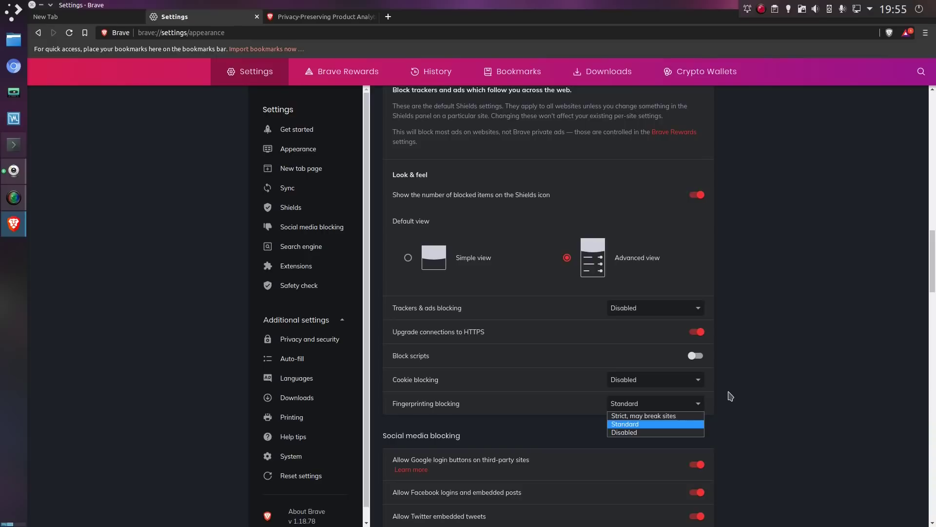
click(730, 396)
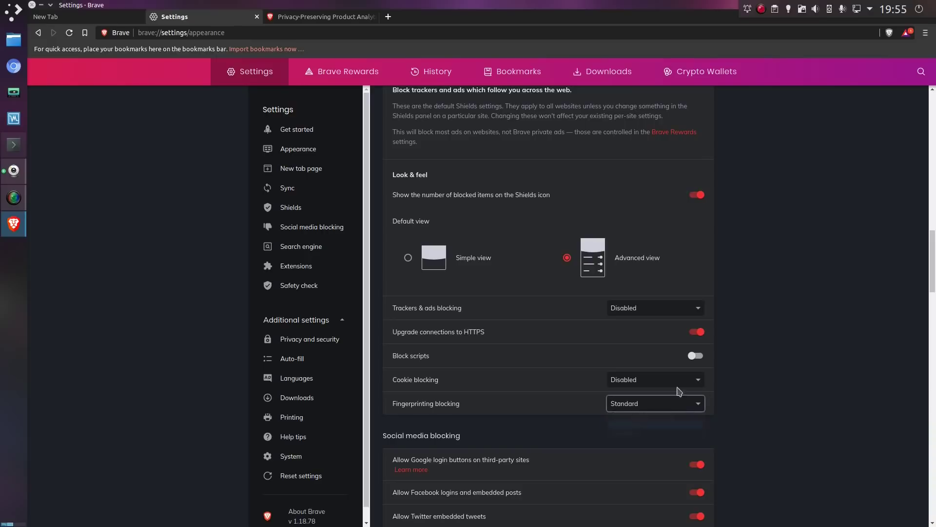
click(649, 382)
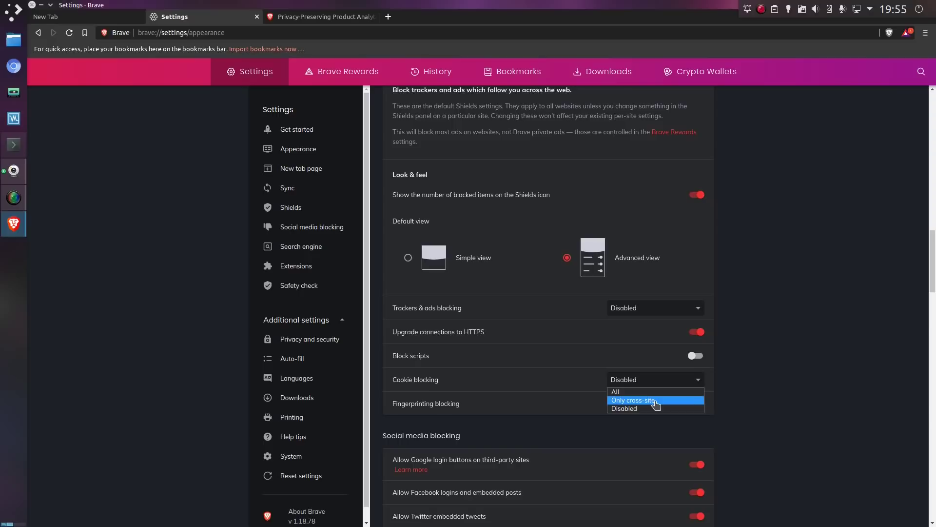
click(748, 400)
- Set Fingerprinting blocking to Strict, may break sites
click(666, 407)
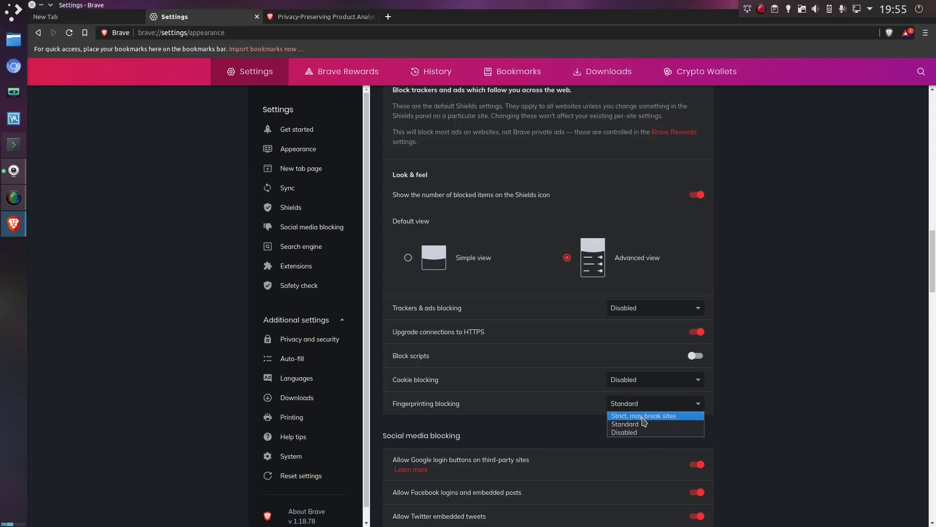
click(648, 416)
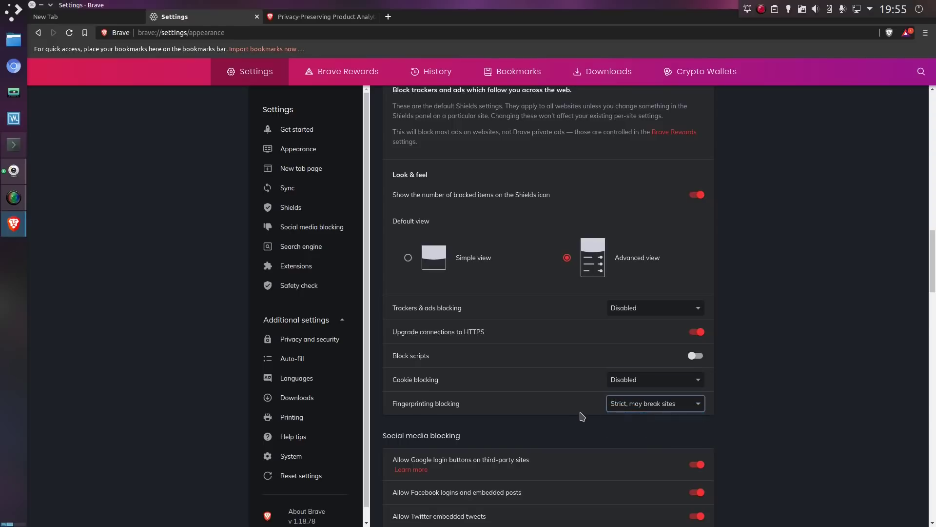
click(752, 394)
- Turn off Facebook logins and embedded posts under social media blocking
scroll(748, 395, down, 1)
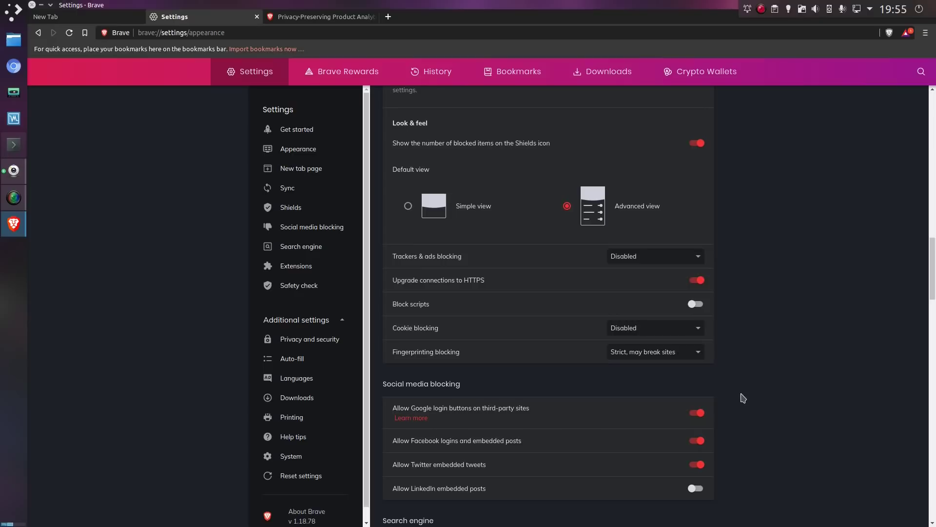
scroll(748, 397, down, 1)
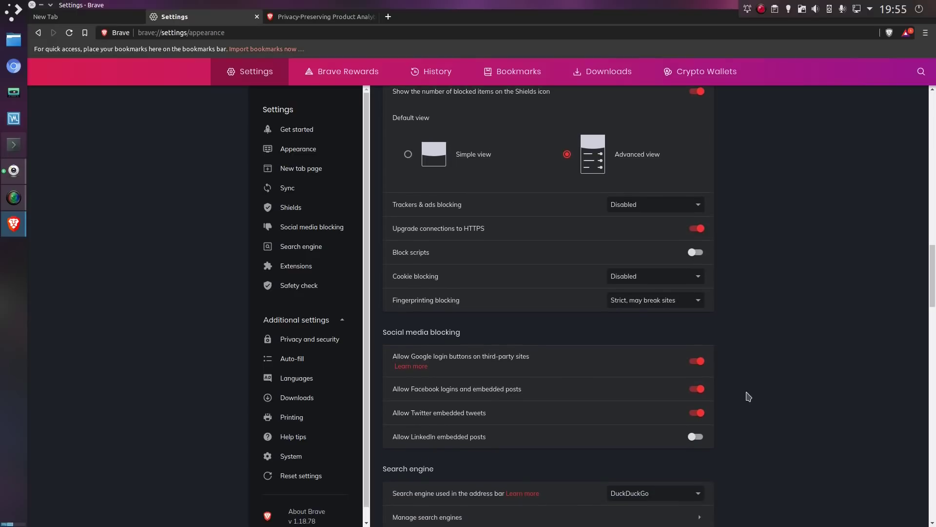
scroll(748, 397, down, 2)
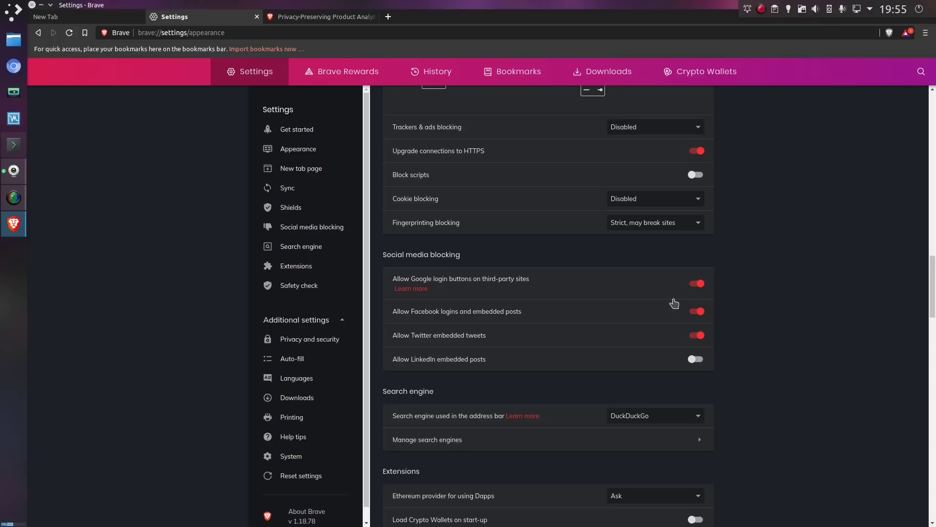
click(695, 311)
scroll(692, 311, down, 2)
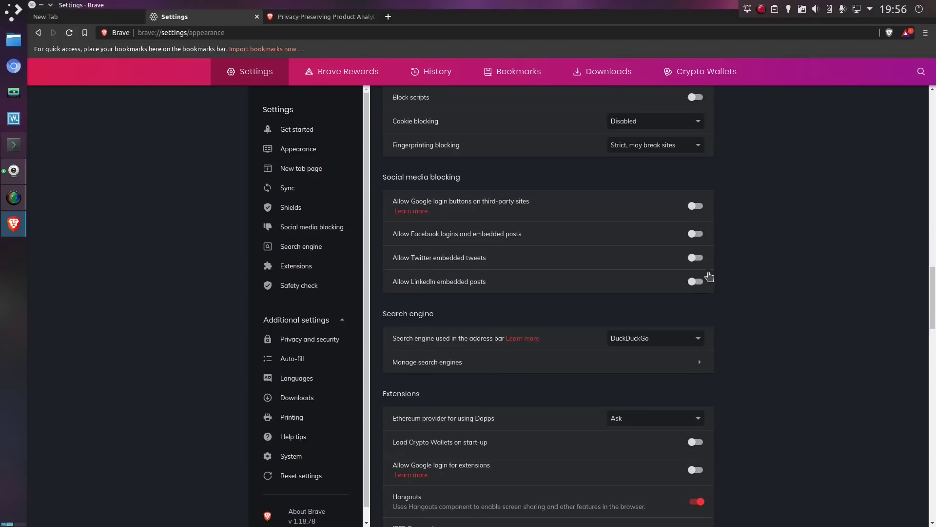
scroll(749, 314, down, 4)
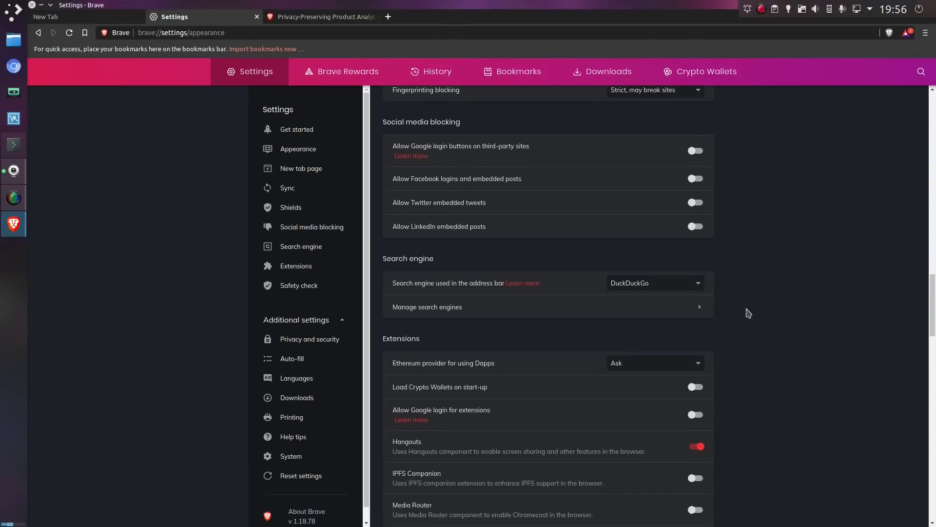
scroll(749, 315, down, 1)
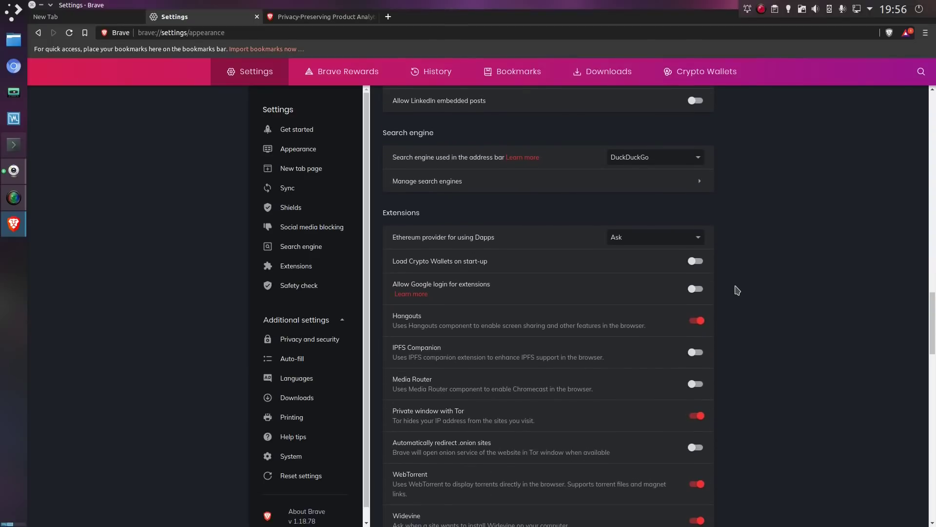
scroll(739, 273, down, 4)
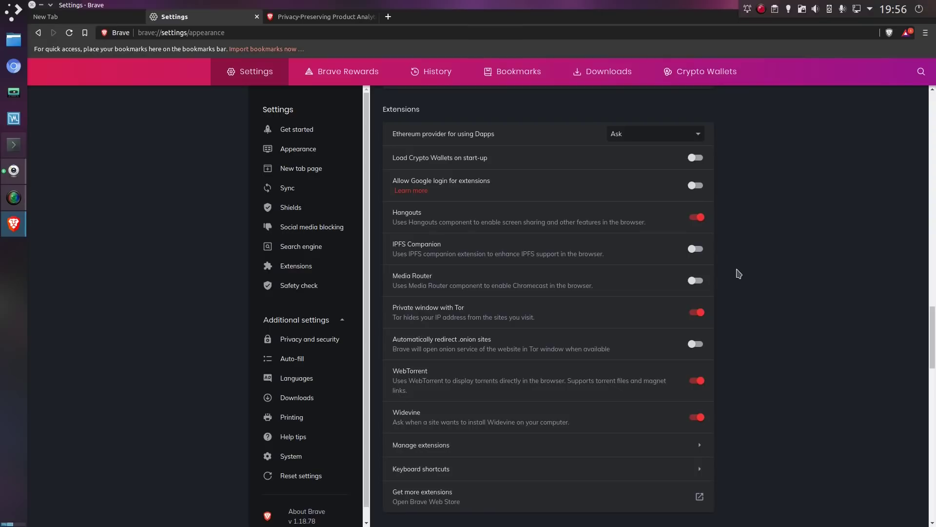
scroll(742, 277, down, 2)
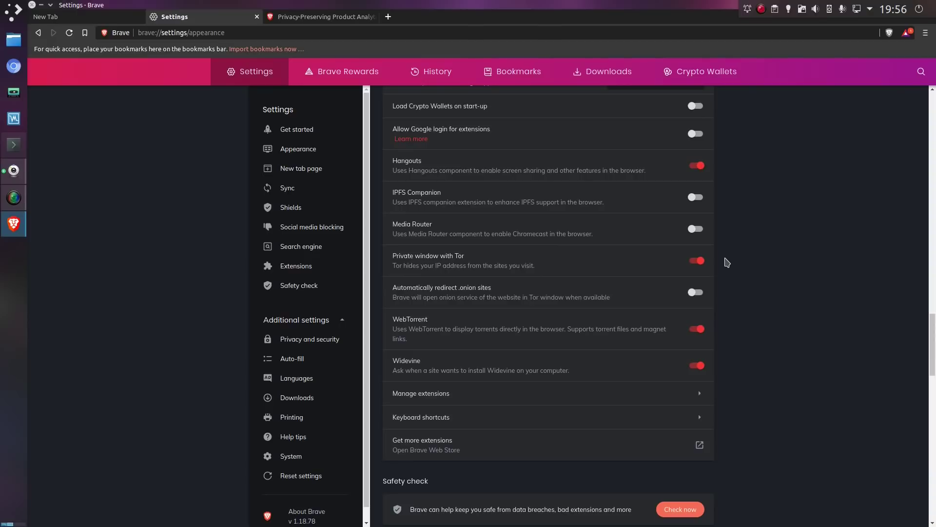
scroll(570, 210, down, 2)
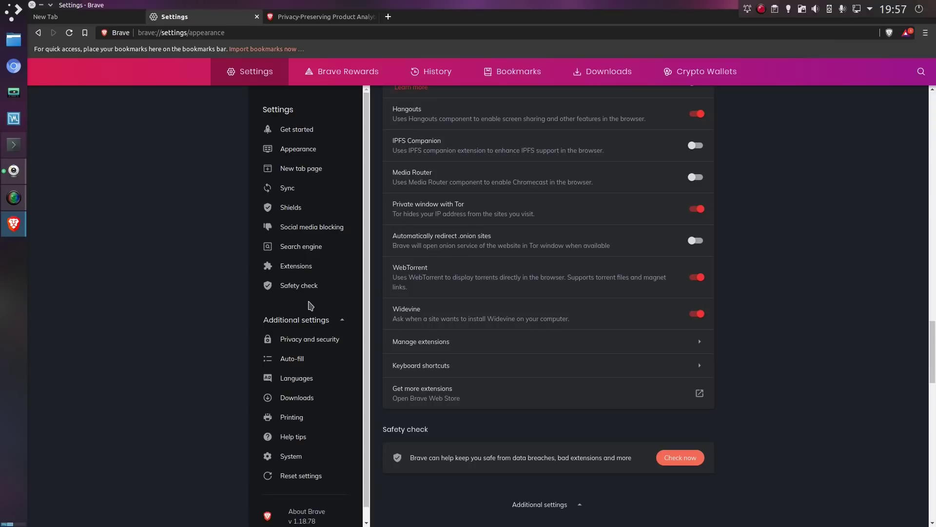
scroll(654, 302, down, 7)
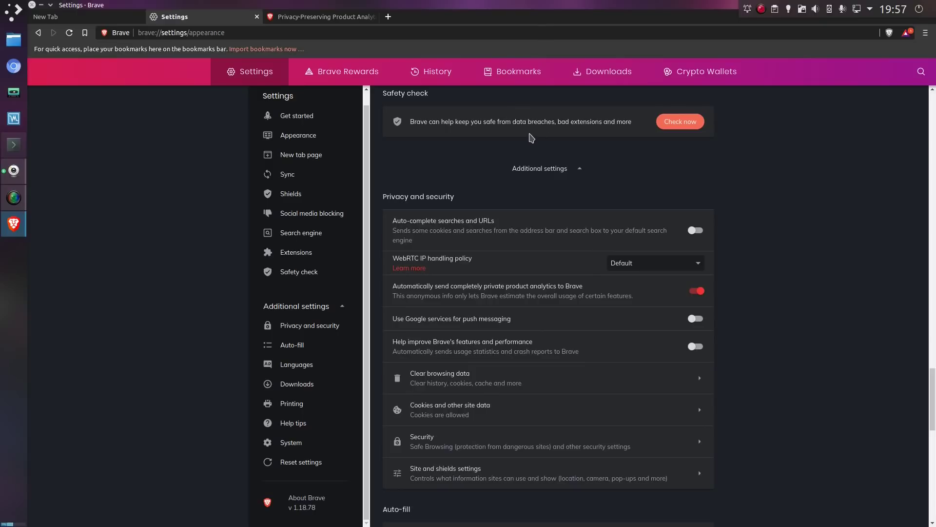
scroll(531, 138, down, 2)
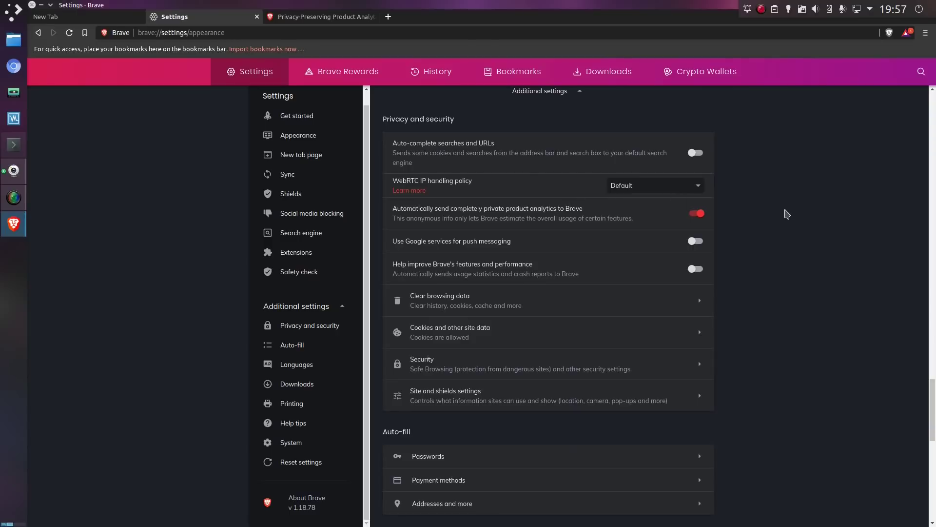
- Enable and confirm sending Do Not Track requests, then return to Shields settings
click(682, 332)
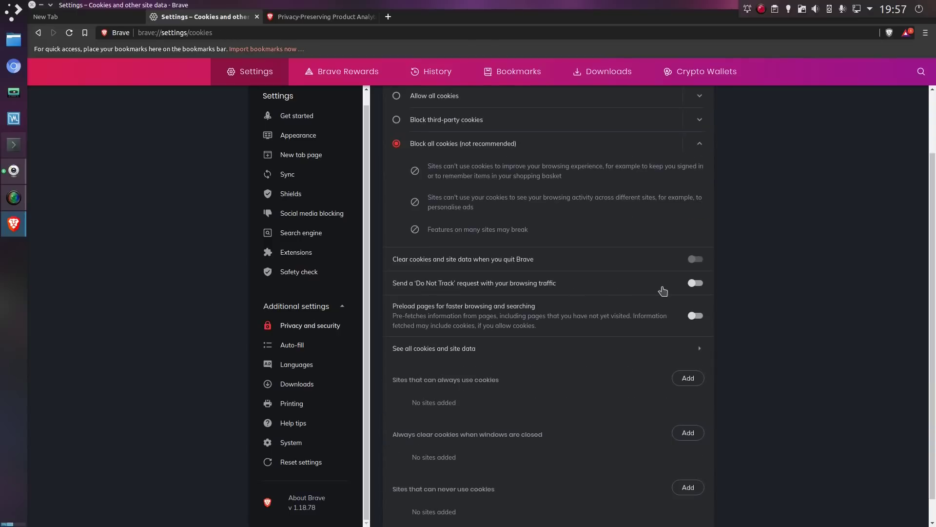
click(694, 283)
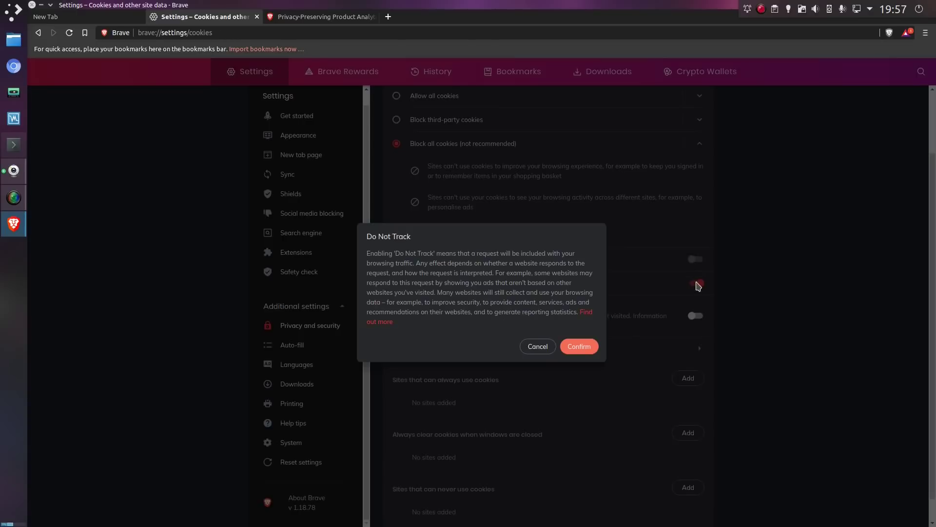
click(580, 346)
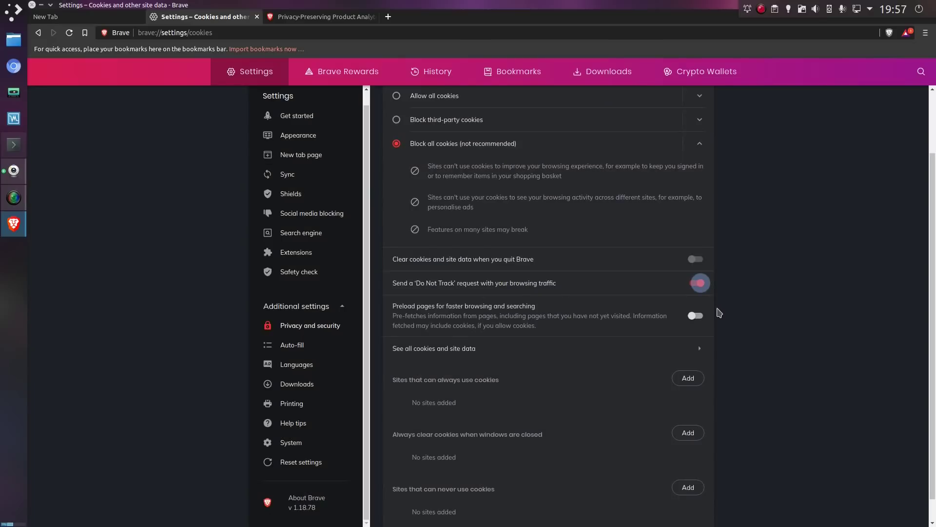
scroll(758, 344, down, 1)
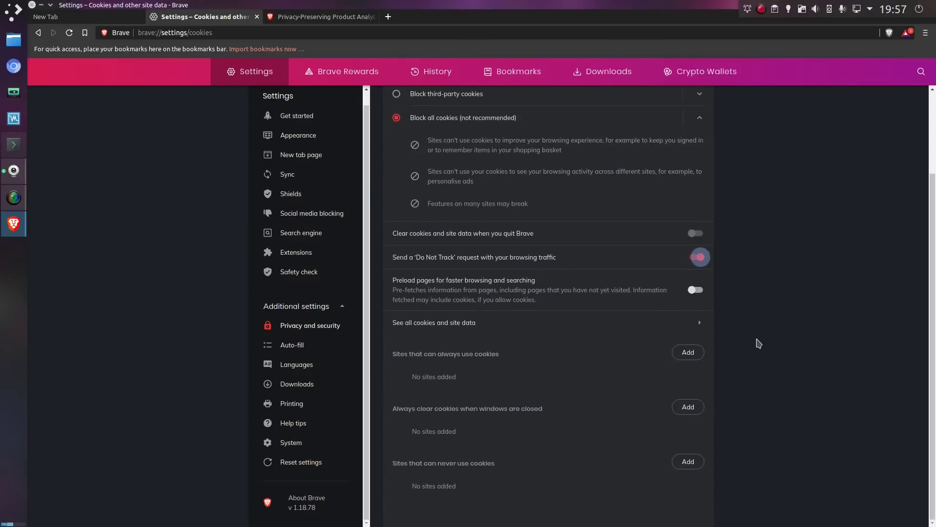
click(288, 195)
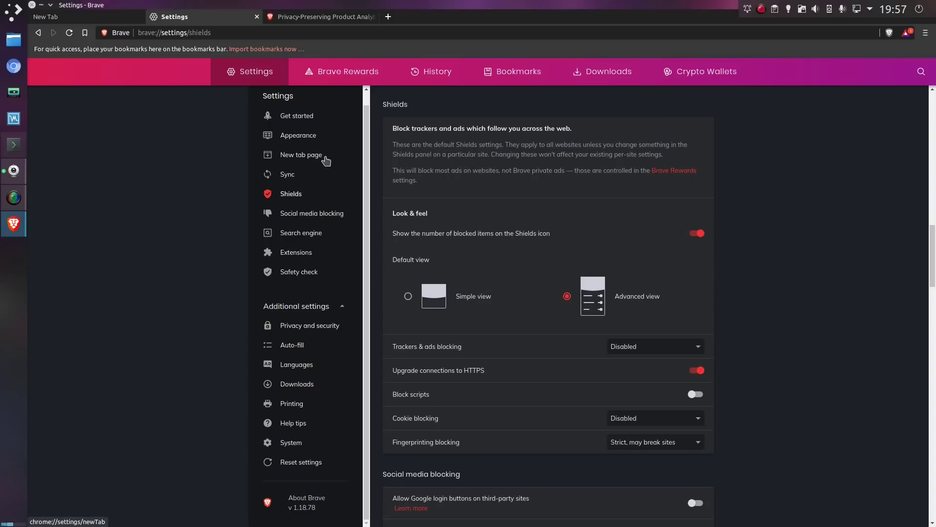
- Load youtube.com in a new tab and start the Google sign-in
click(388, 17)
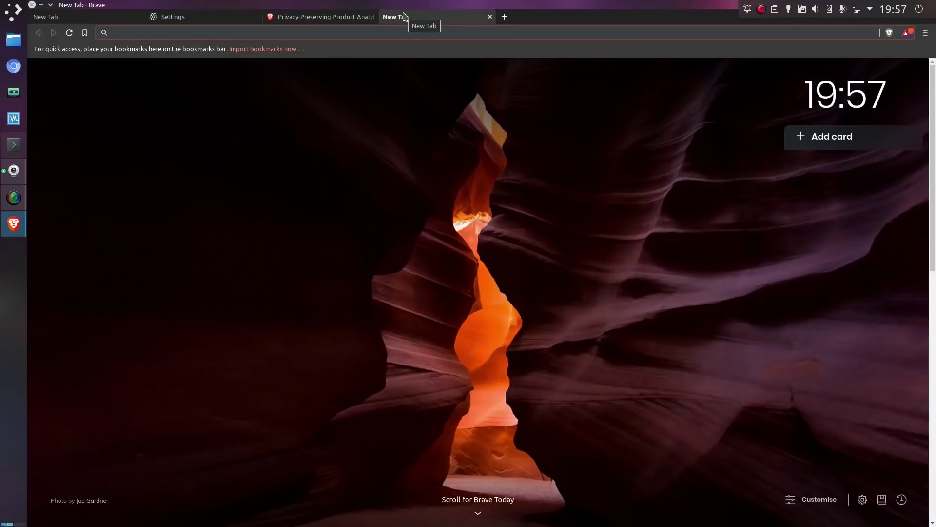
text(youtube.com)
key(Return)
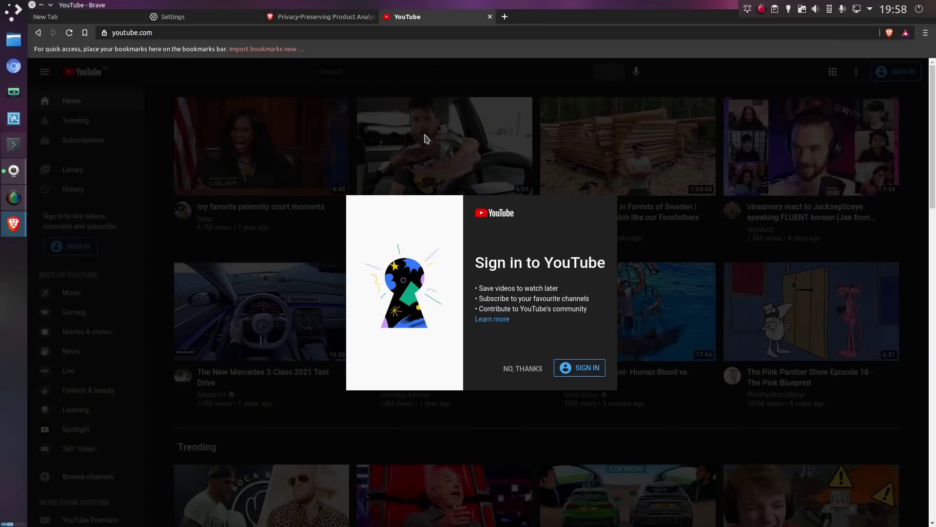
click(584, 373)
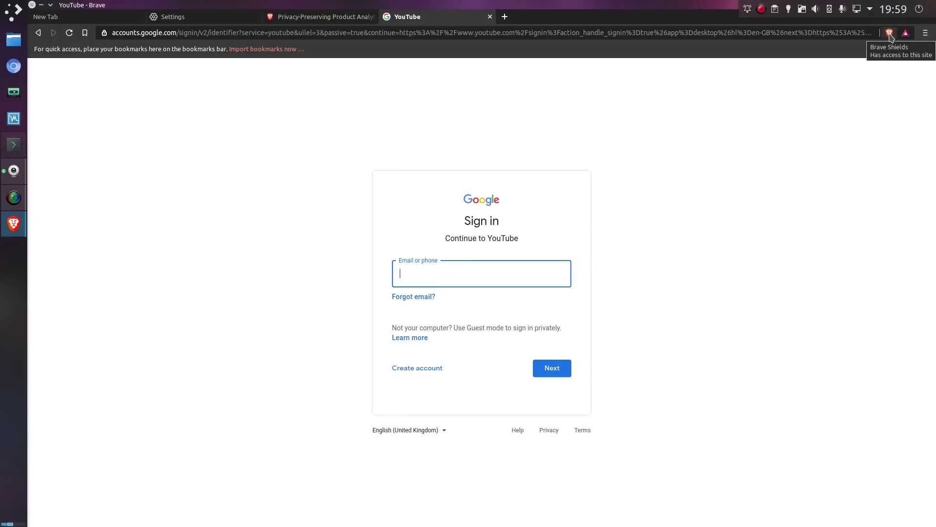
- Allow all cookies on accounts.google.com in its Shields panel
click(889, 33)
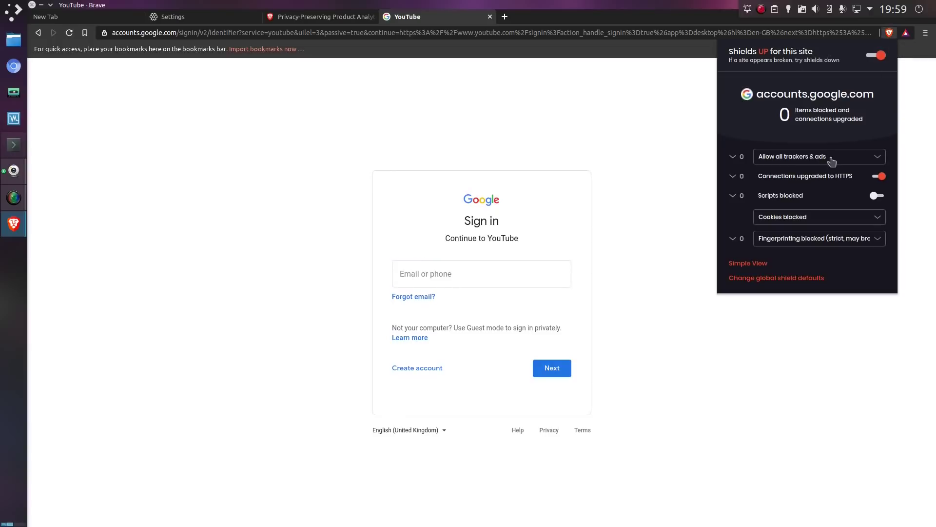
click(807, 221)
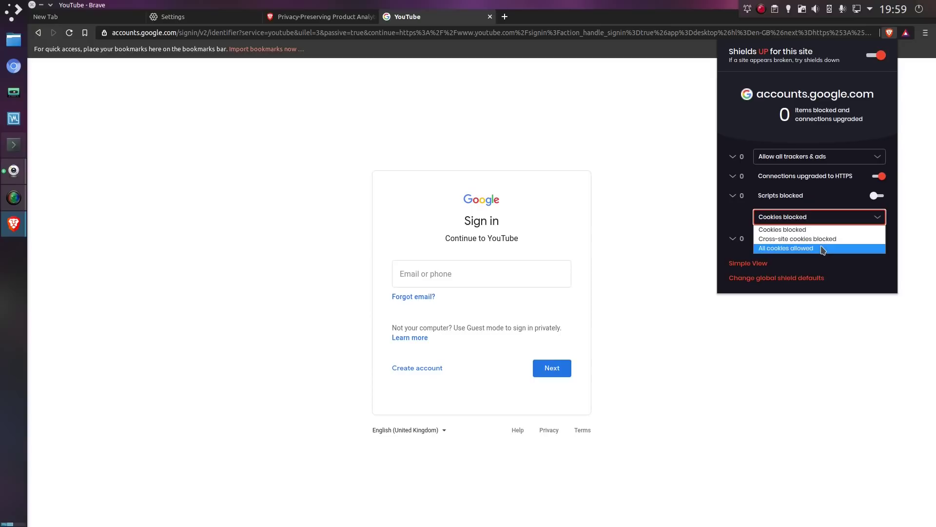
click(823, 249)
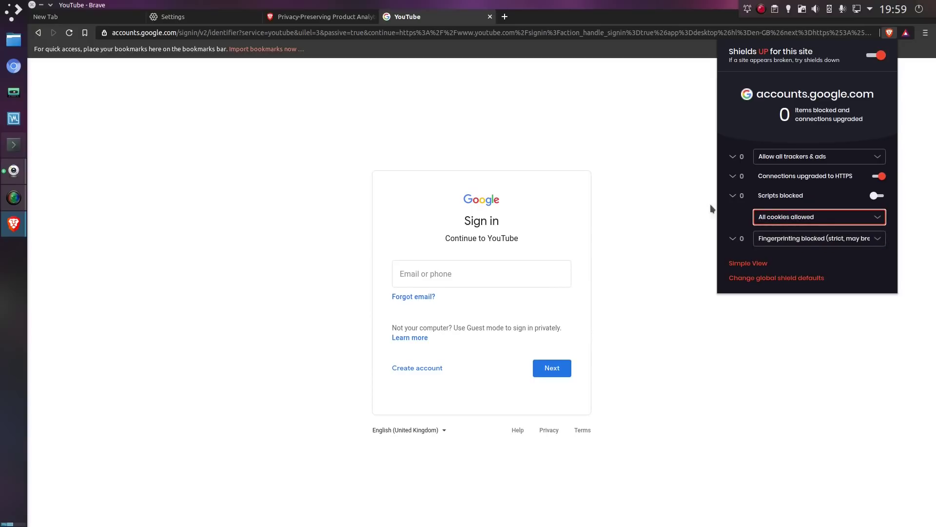
- Remove 'oops' from the address and load the YouTube home page
click(678, 145)
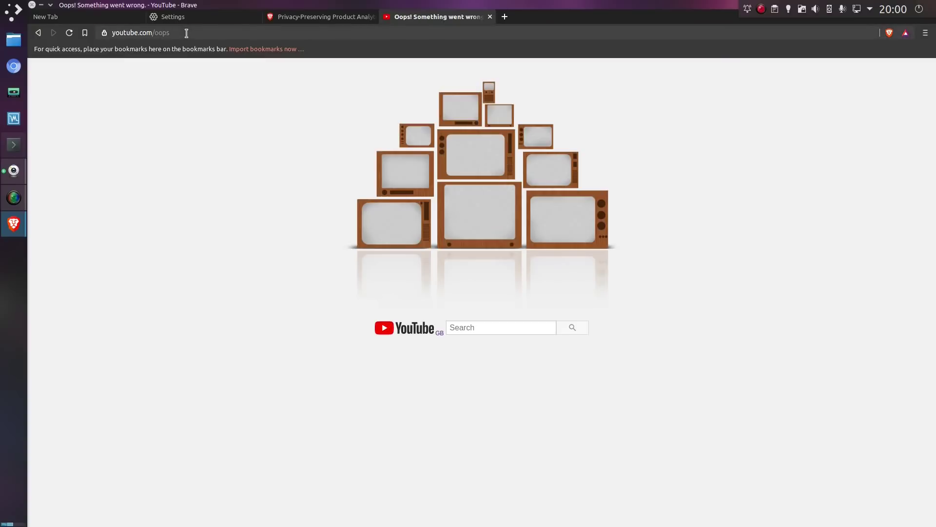
click(207, 33)
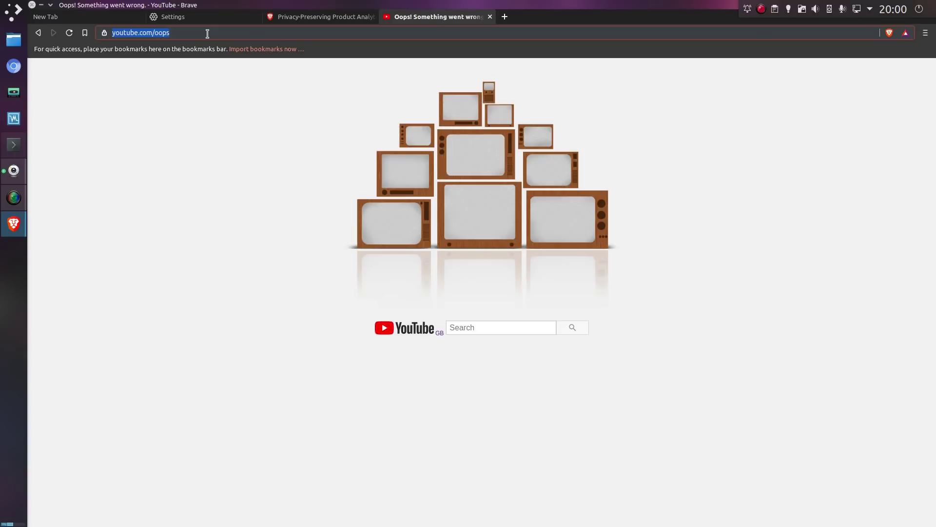
click(207, 33)
double_click(207, 33)
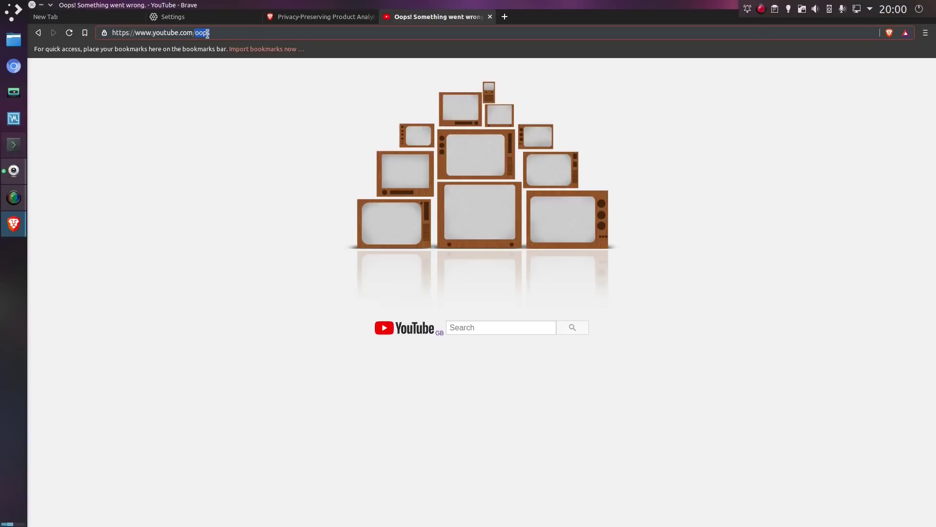
key(BackSpace)
key(Return)
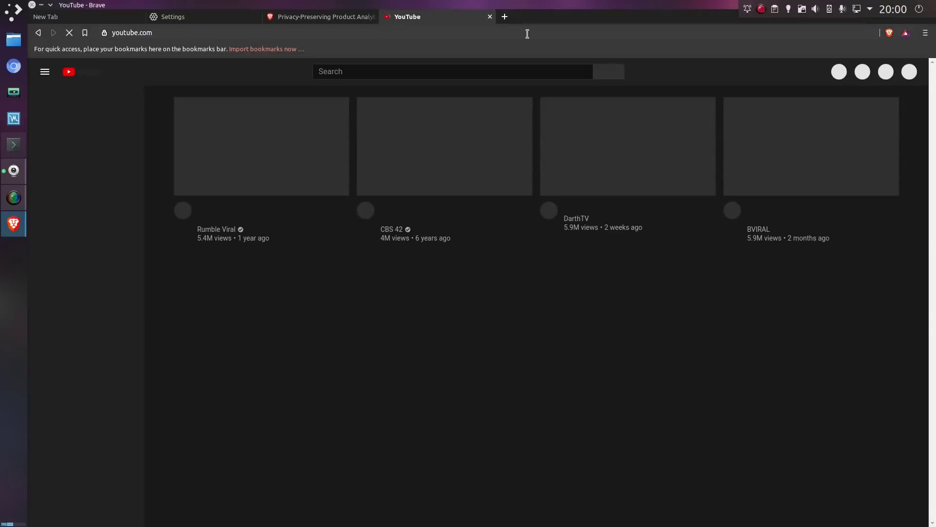
- Turn Shields off for studio.youtube.com and open the Channel content list
click(890, 32)
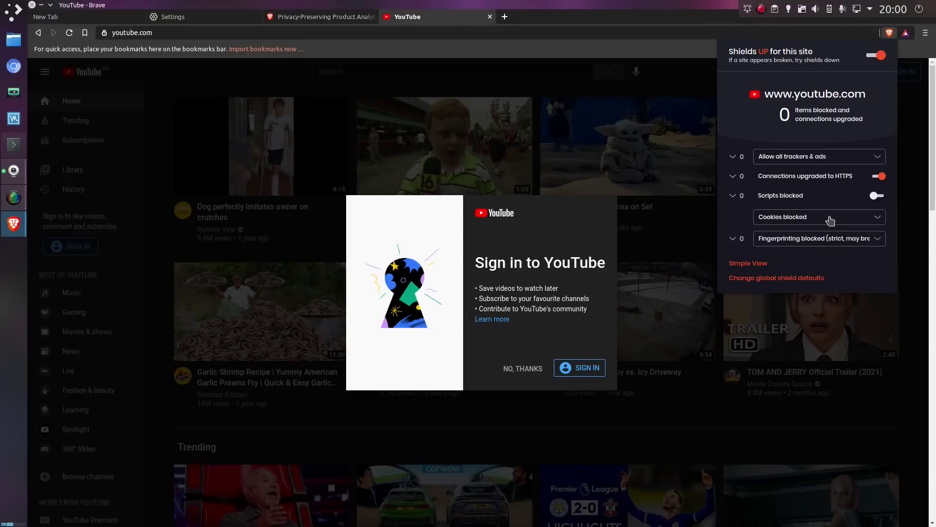
click(829, 218)
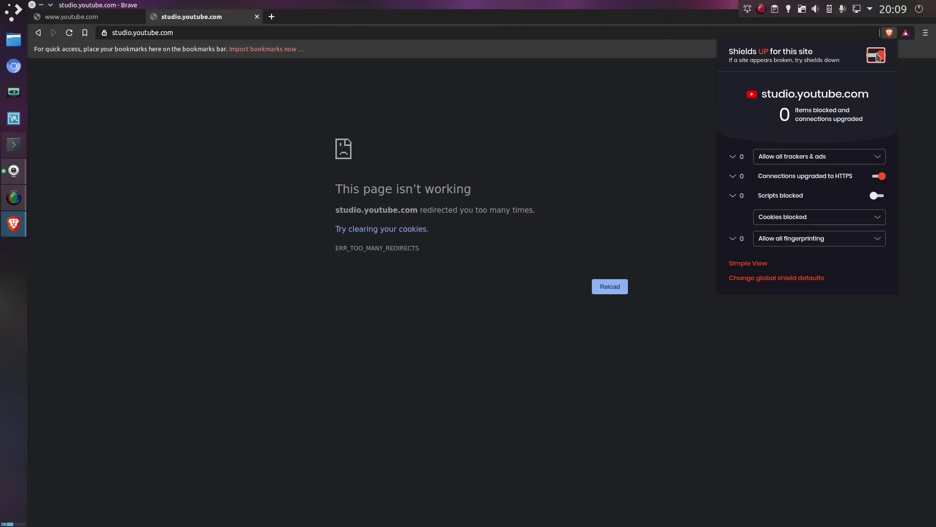
click(875, 55)
click(74, 226)
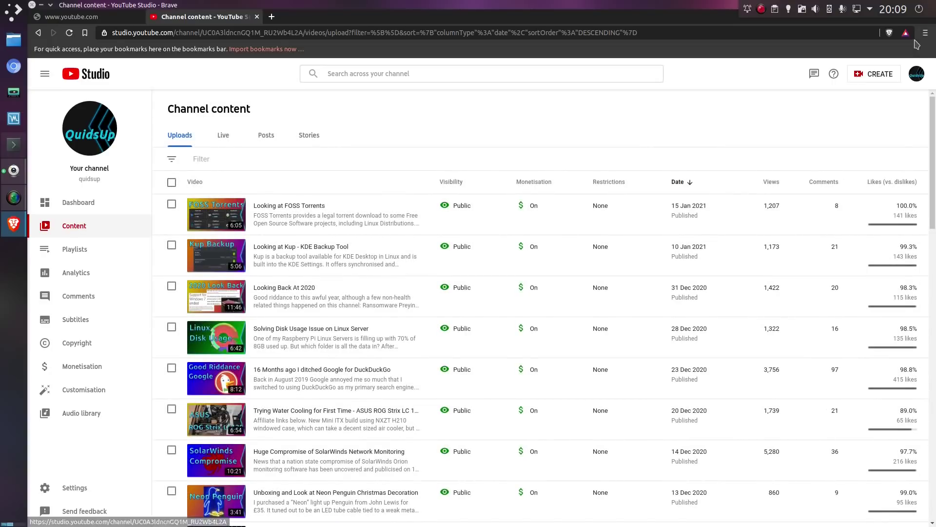
- Load dailymail.co.uk in a new tab and check its Shields panel
click(271, 16)
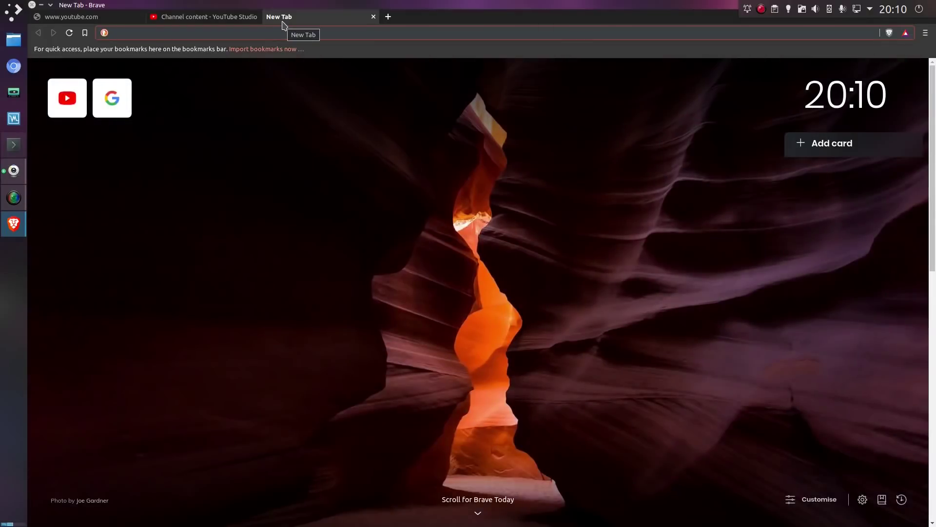
text(daily)
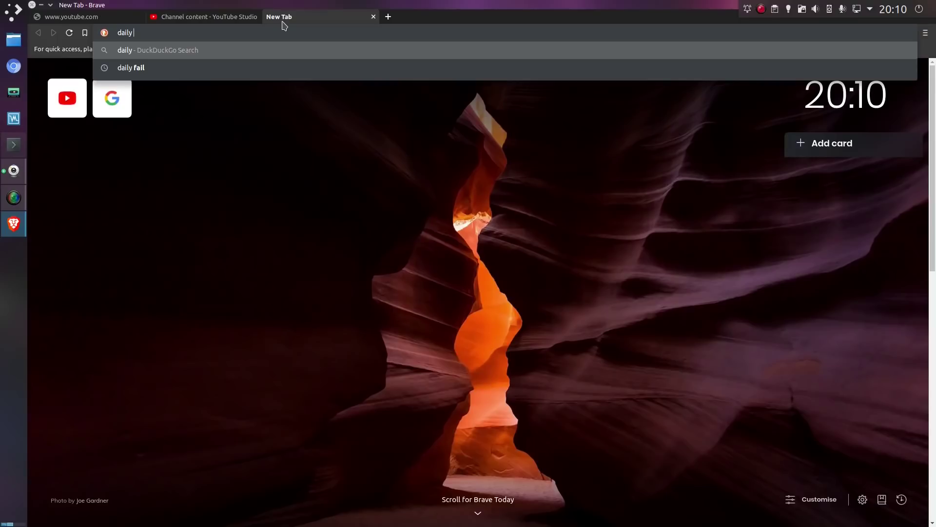
key(BackSpace)
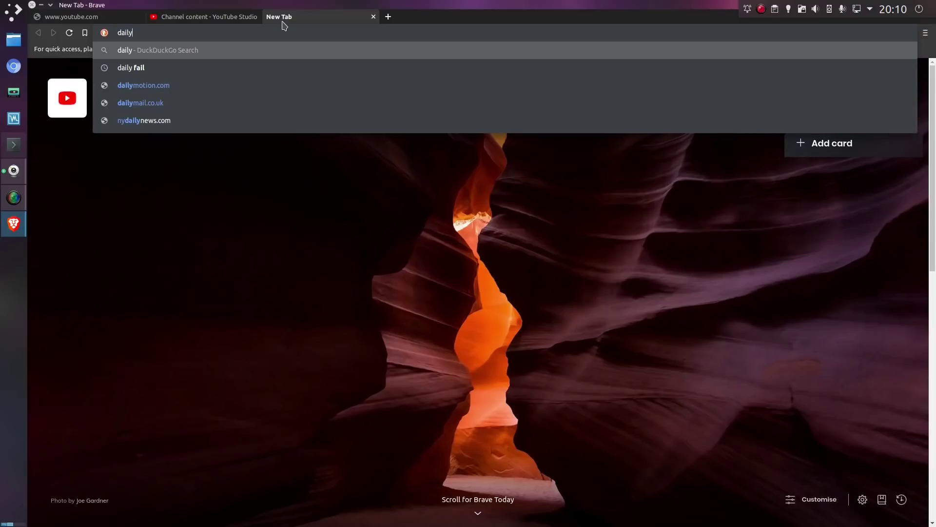
key(Down)
key(Down)
key(Down)
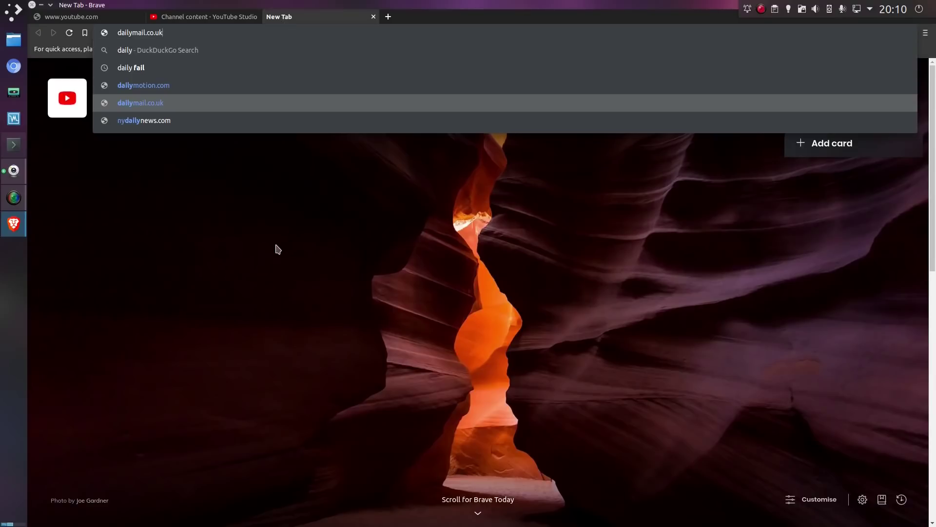
click(177, 108)
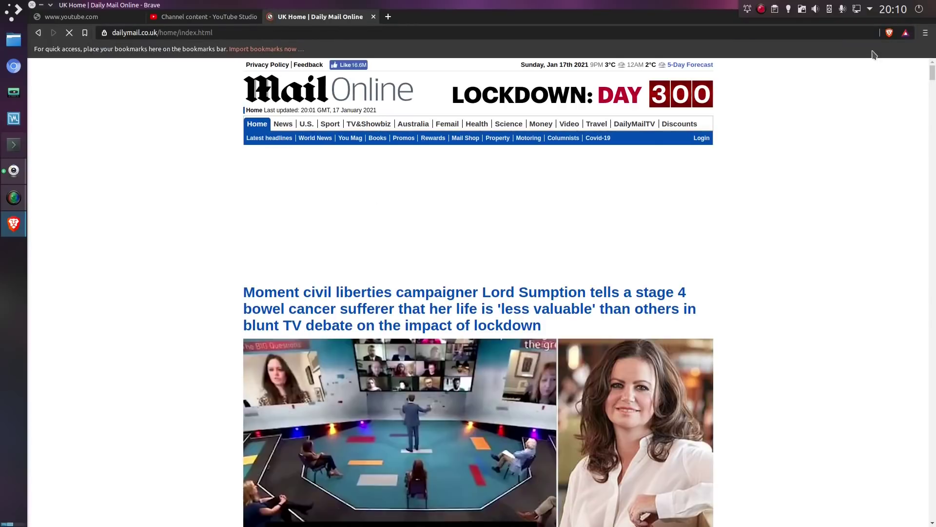
click(889, 34)
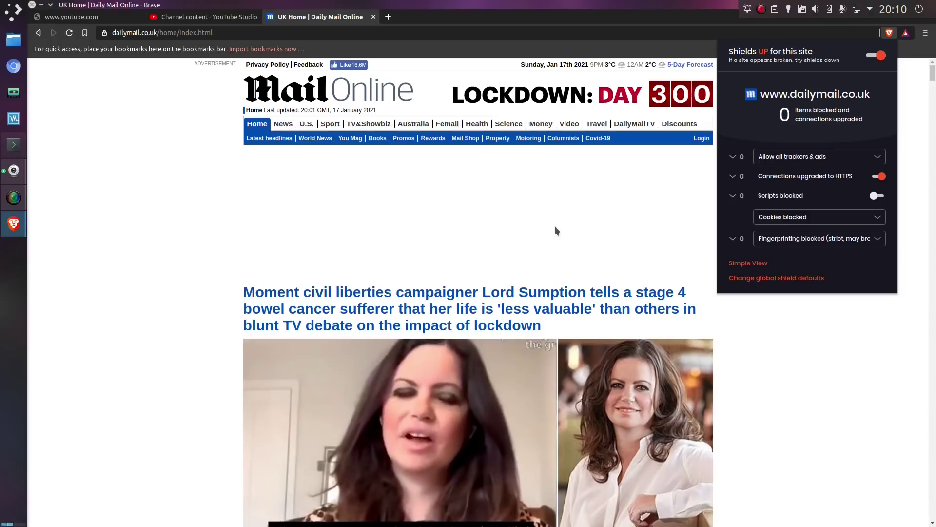
click(492, 234)
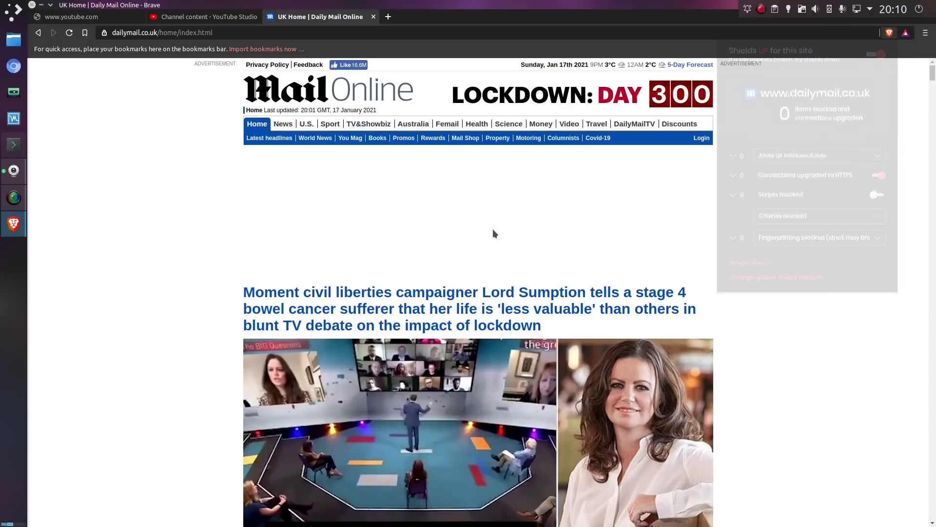
- Start the Cover Your Tracks tracking and fingerprinting test in a new tab
click(390, 17)
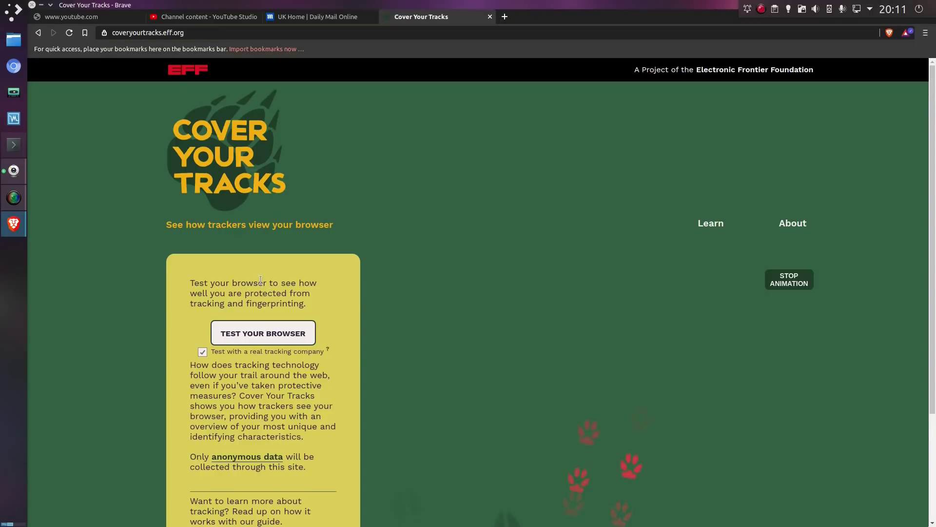
scroll(277, 305, down, 4)
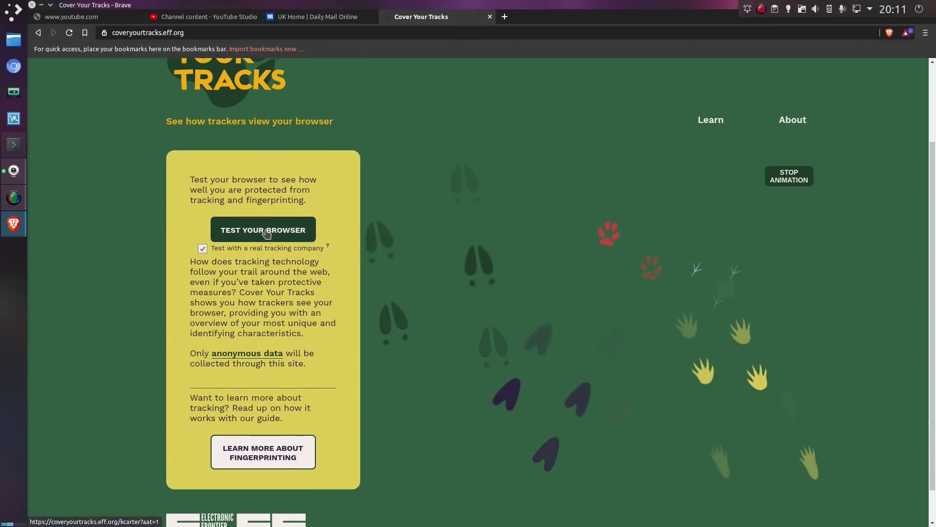
click(267, 234)
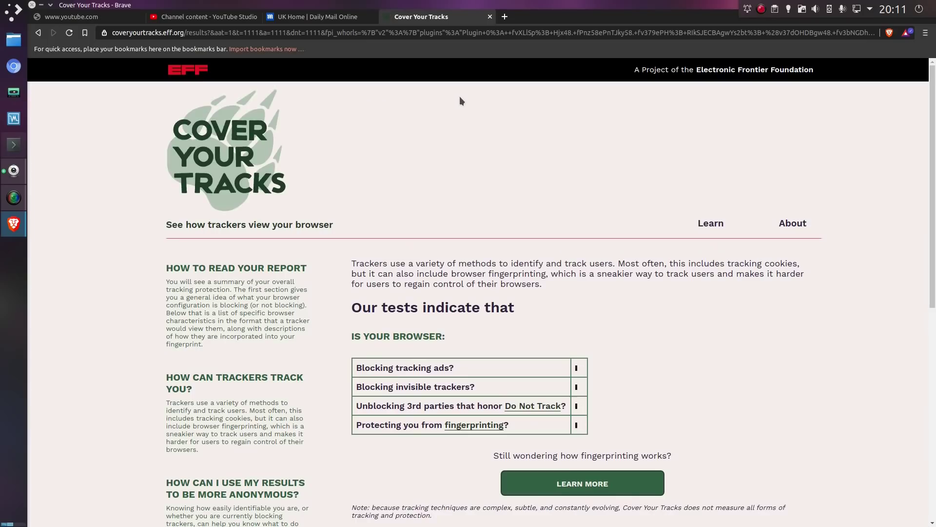
- Review the test results, including the Do Not Track answer, and return to the top
scroll(469, 141, down, 2)
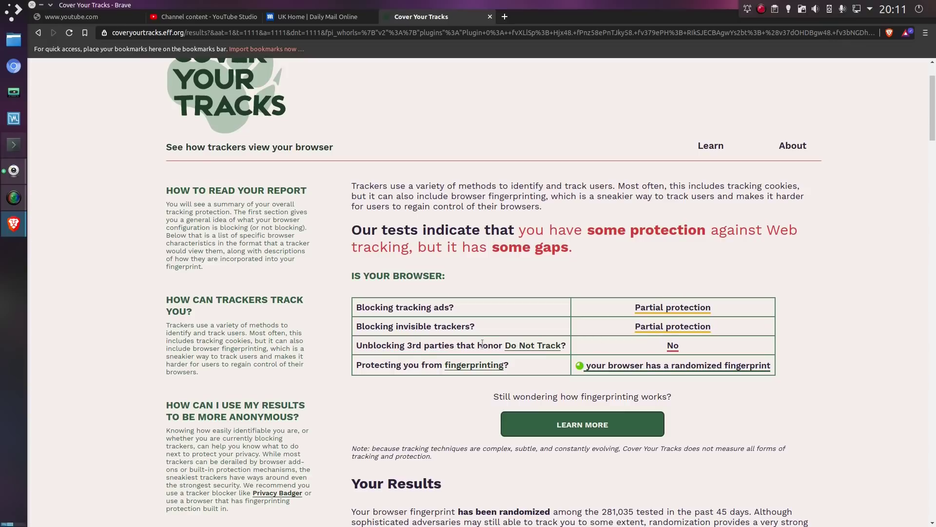
drag(482, 345, 565, 347)
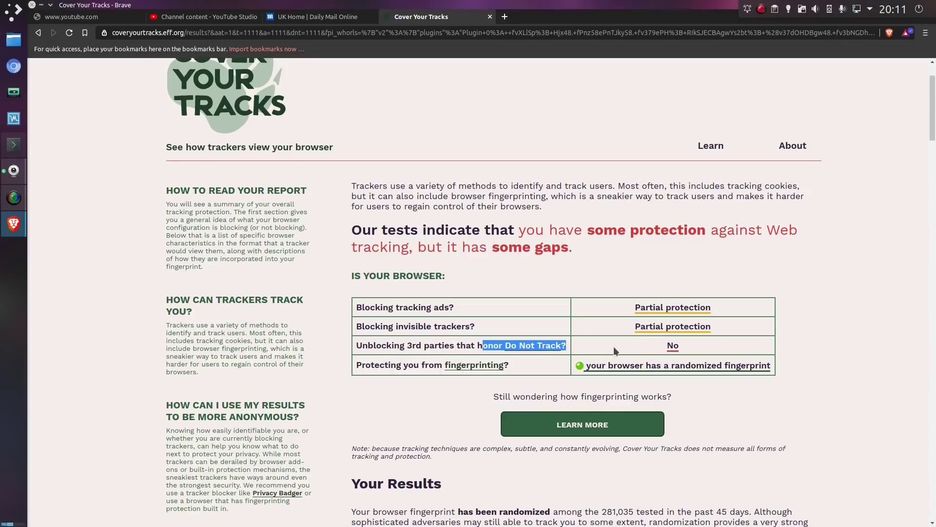
click(404, 383)
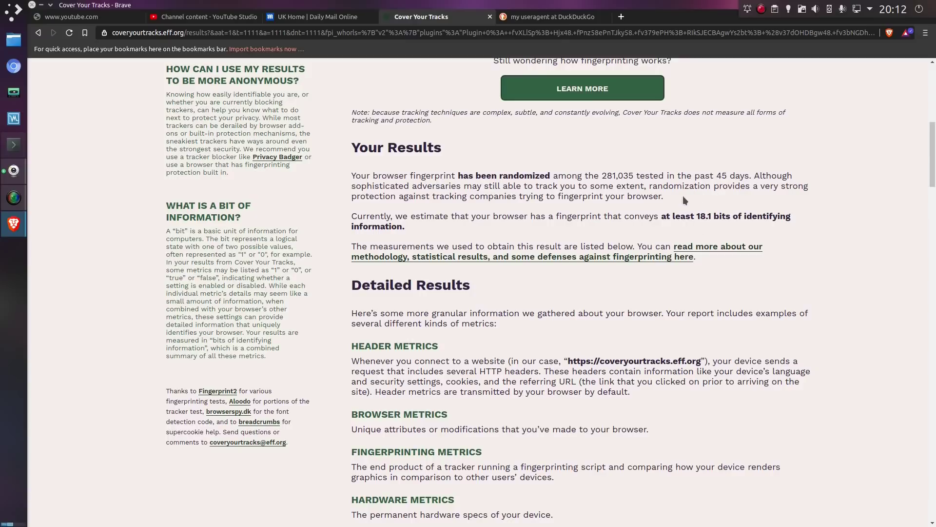
scroll(682, 195, up, 8)
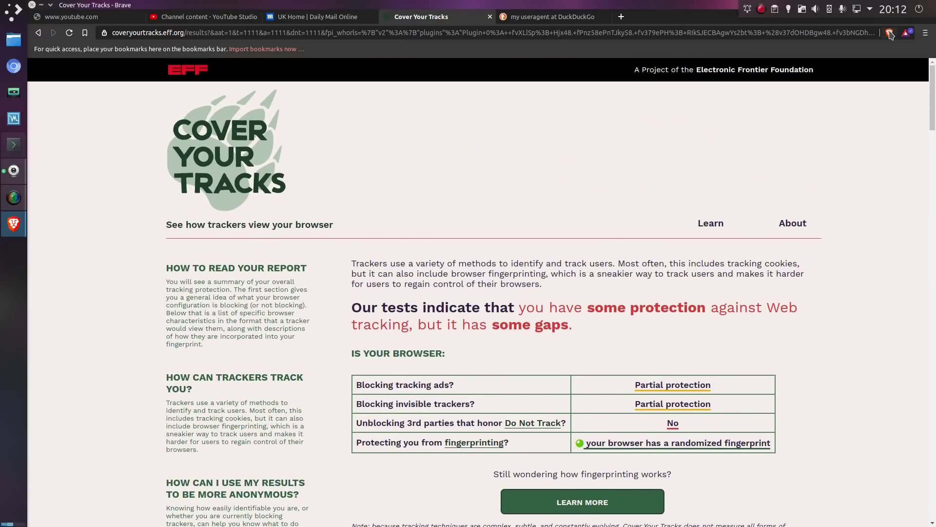
- Set Shields to 'Trackers & ads blocked (aggressive)' on Cover Your Tracks
click(890, 33)
click(795, 158)
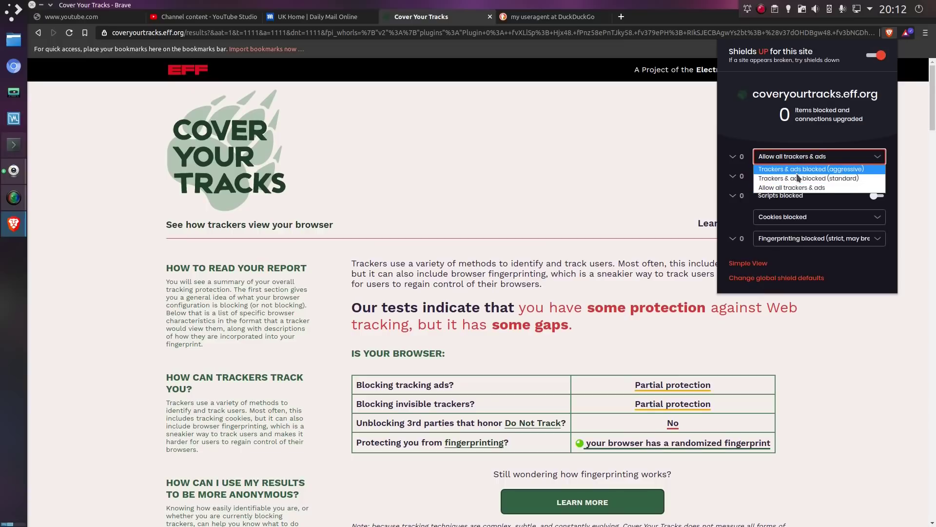
click(798, 170)
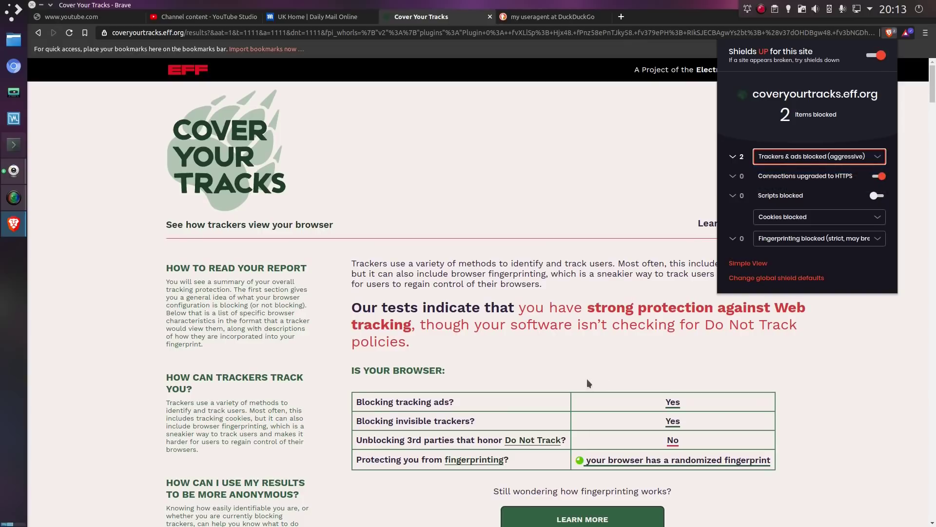
click(601, 376)
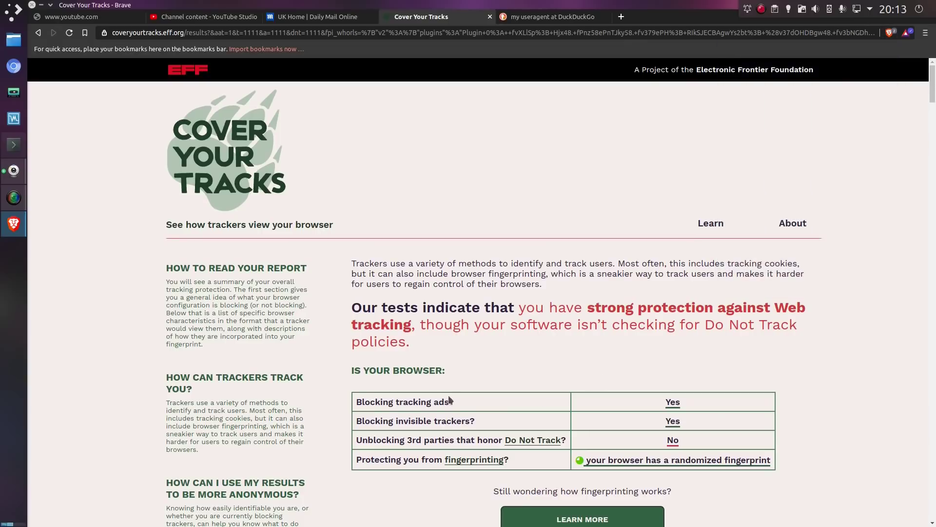
- Review the Cover Your Tracks results showing strong protection, then open a new tab
drag(599, 400, 715, 420)
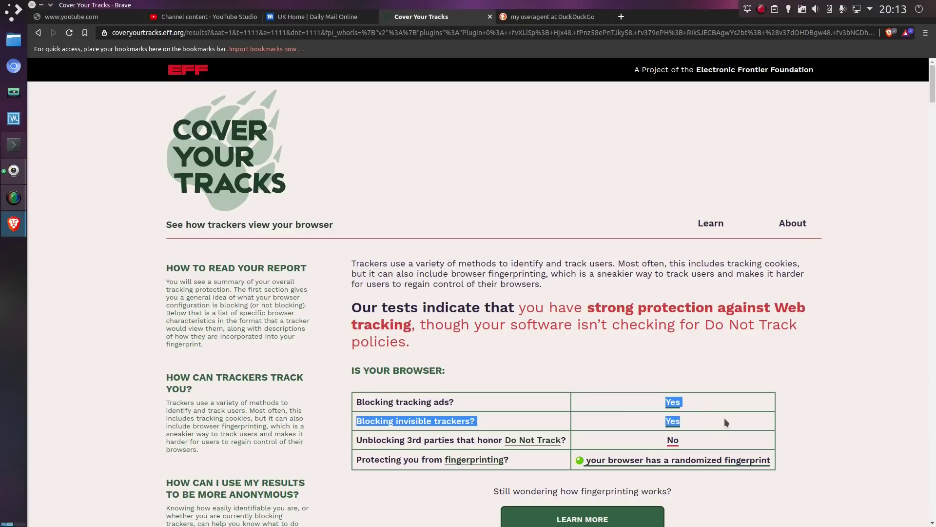
click(822, 402)
scroll(822, 402, down, 1)
scroll(822, 403, down, 7)
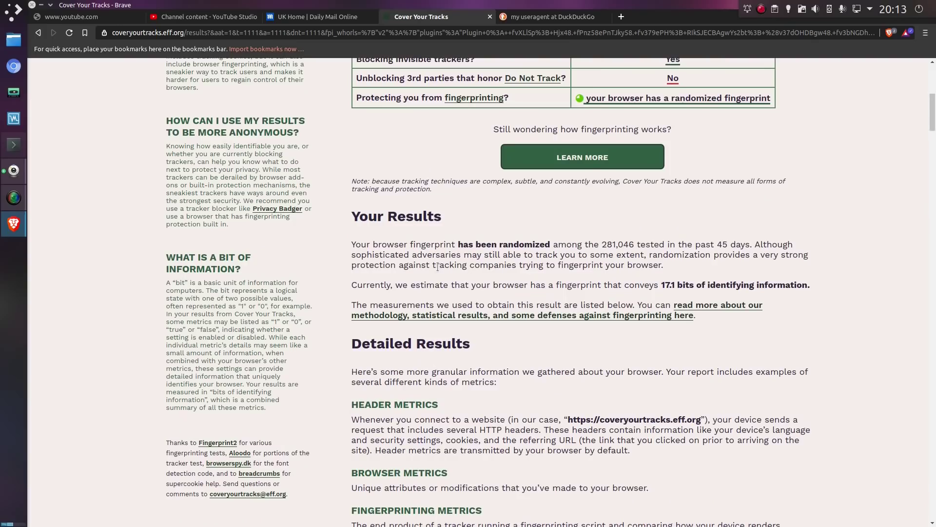
scroll(437, 266, down, 3)
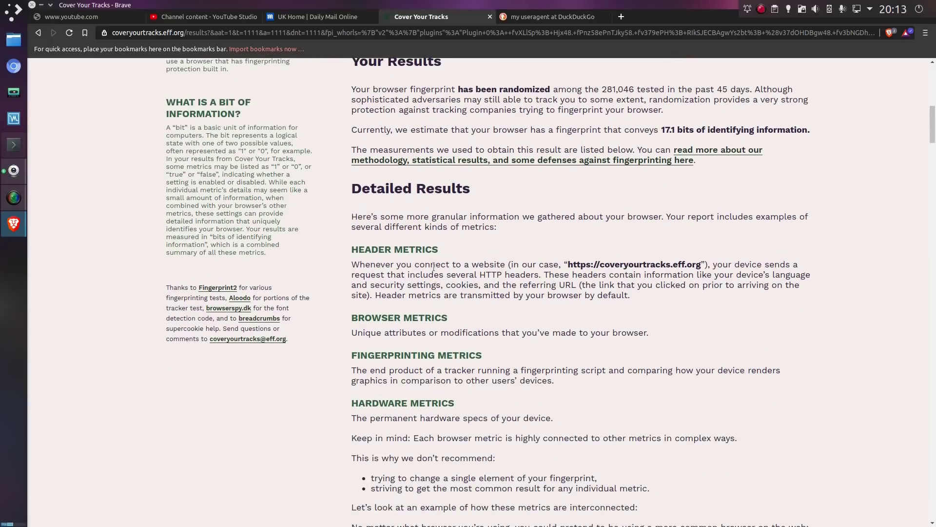
scroll(553, 276, up, 9)
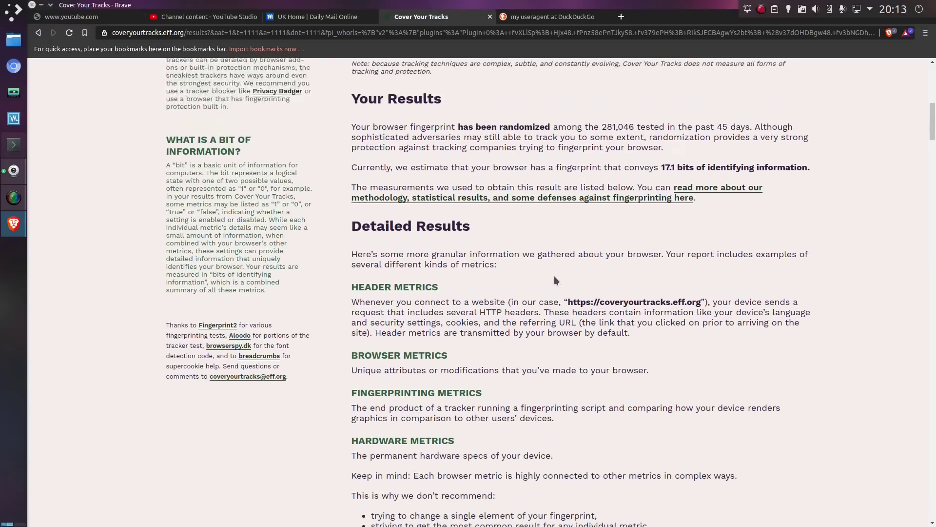
scroll(553, 276, up, 1)
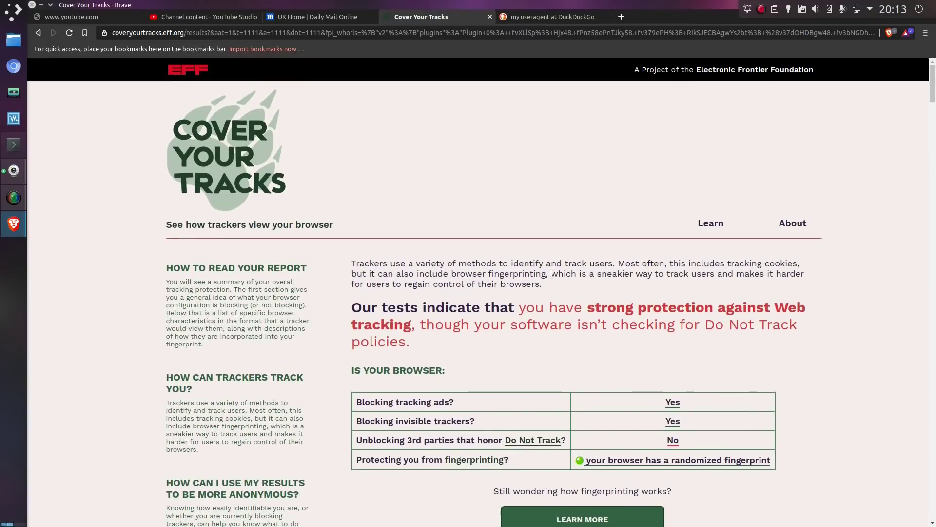
click(621, 17)
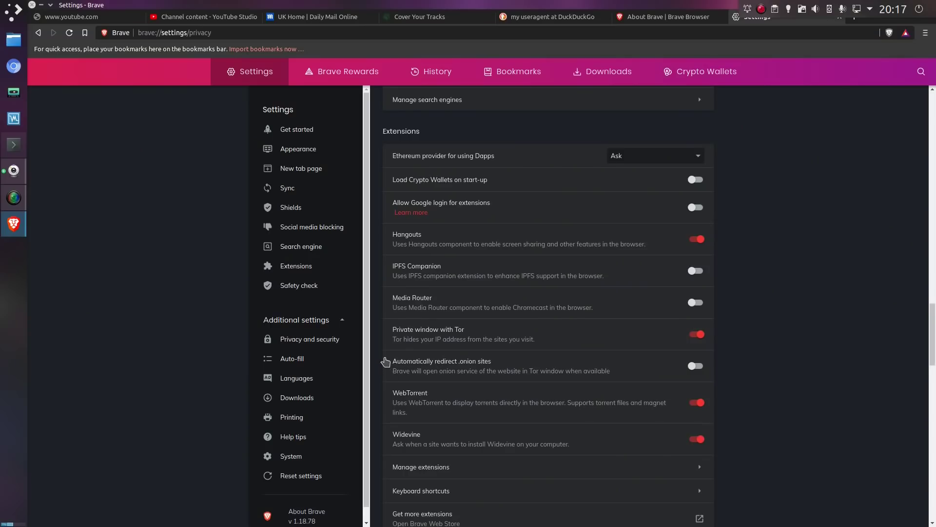
- Check the automatic .onion redirect setting, then go to the About Brave page
drag(388, 362, 652, 376)
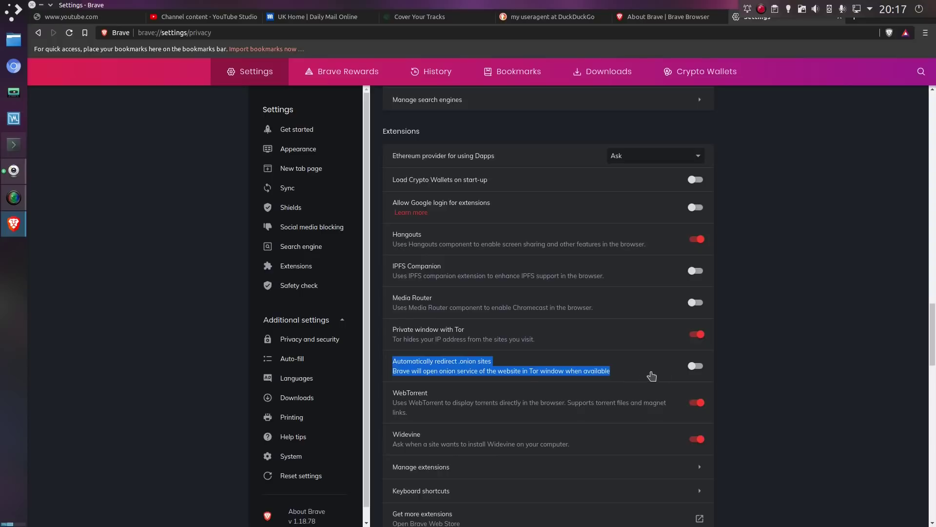
click(764, 362)
click(671, 20)
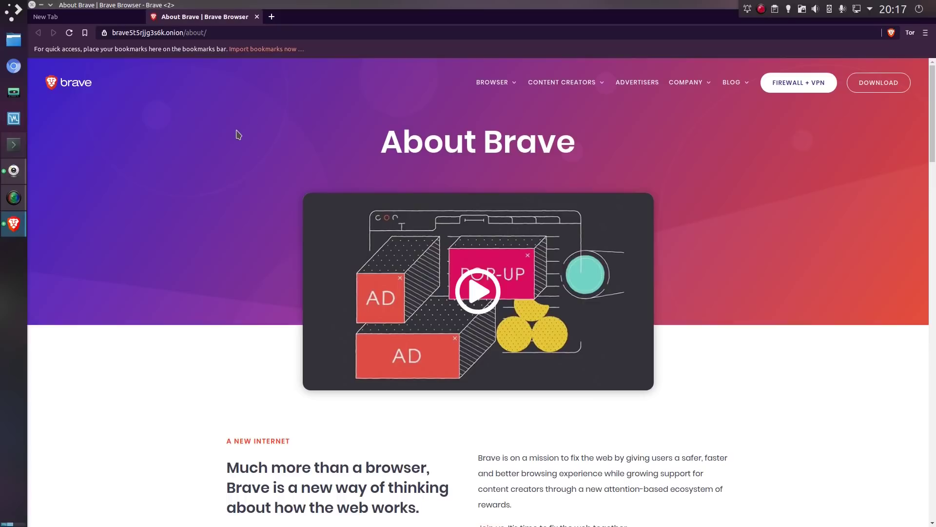
- Look up the Tor window's public IP address on an IP location page
click(271, 16)
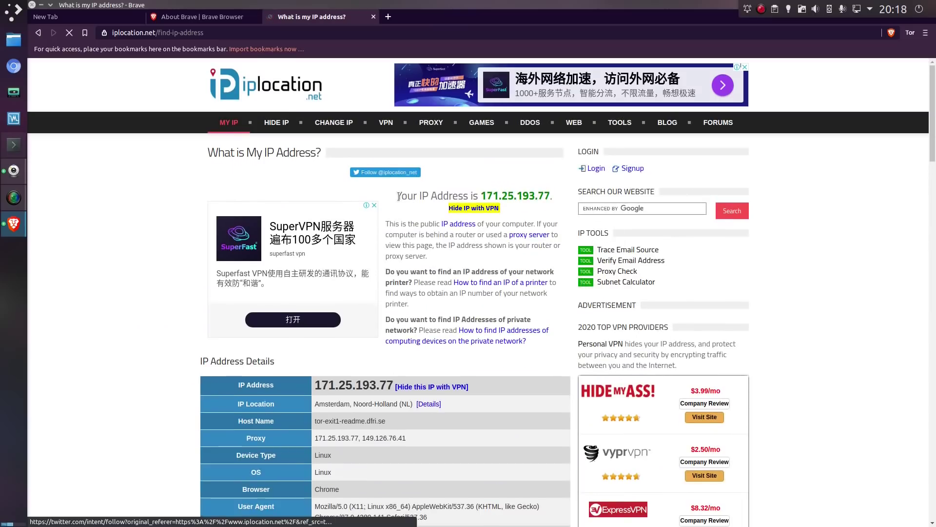
drag(397, 195, 555, 202)
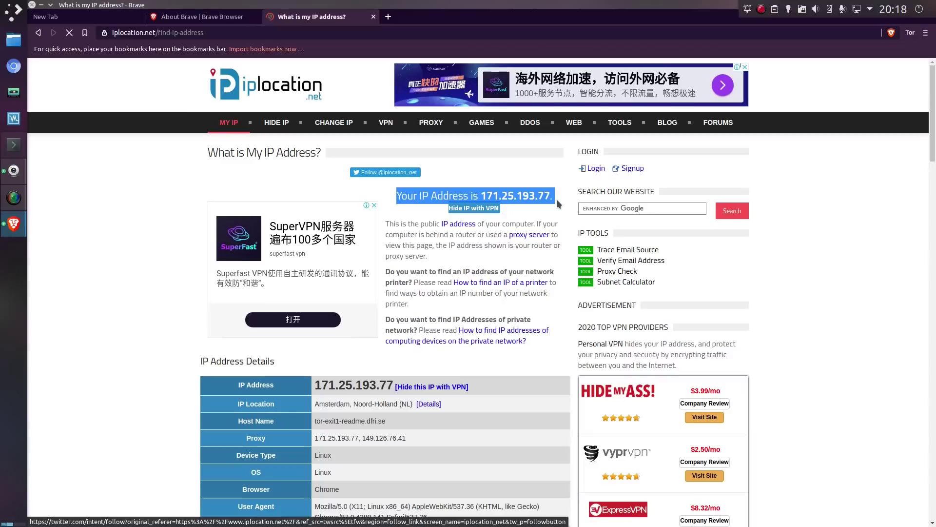
click(558, 204)
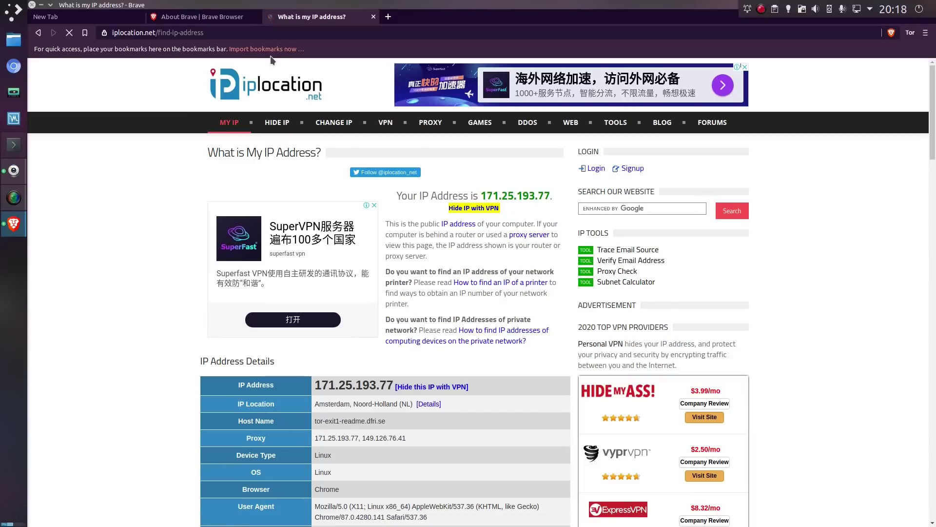
- Minimize the Tor window, then open a new private window and close it
click(41, 5)
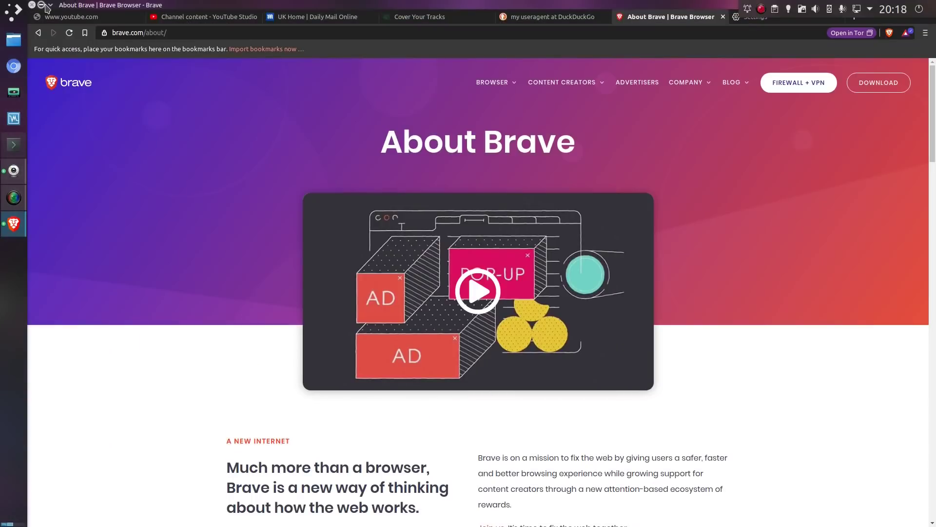
click(926, 33)
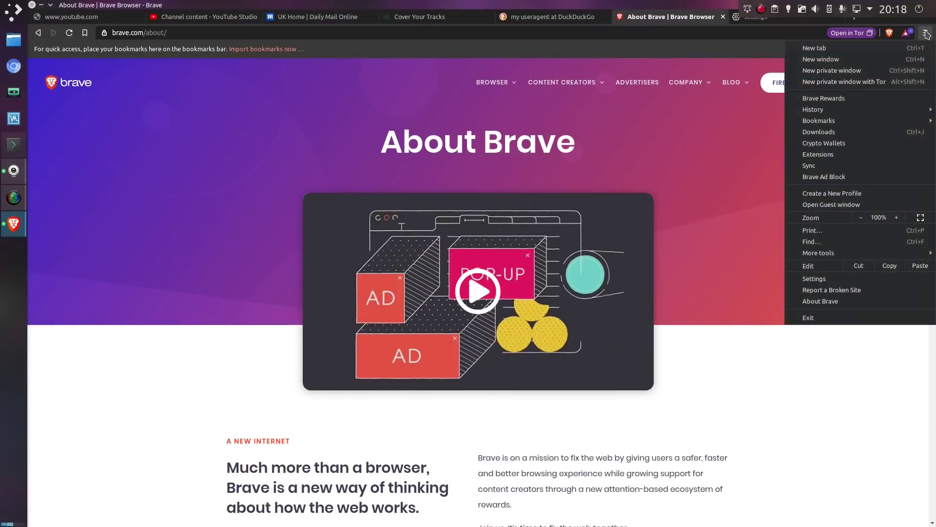
click(890, 77)
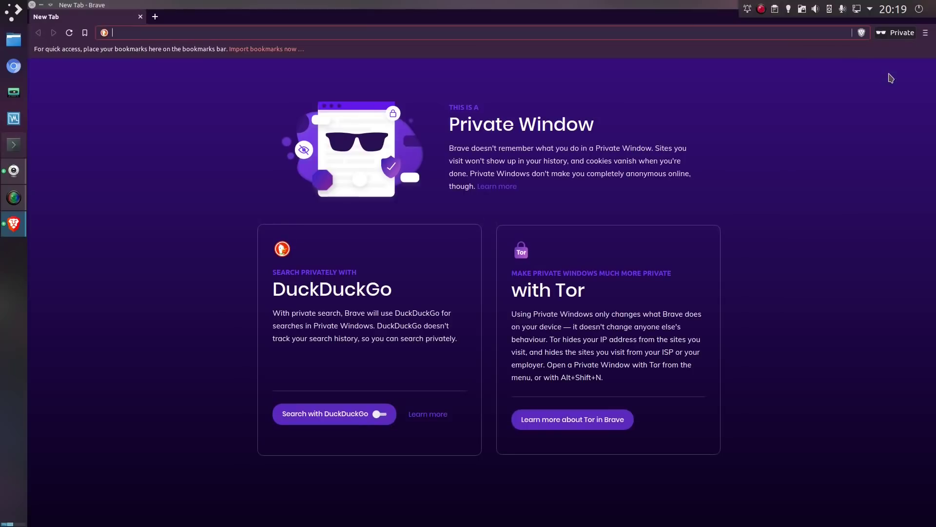
click(32, 5)
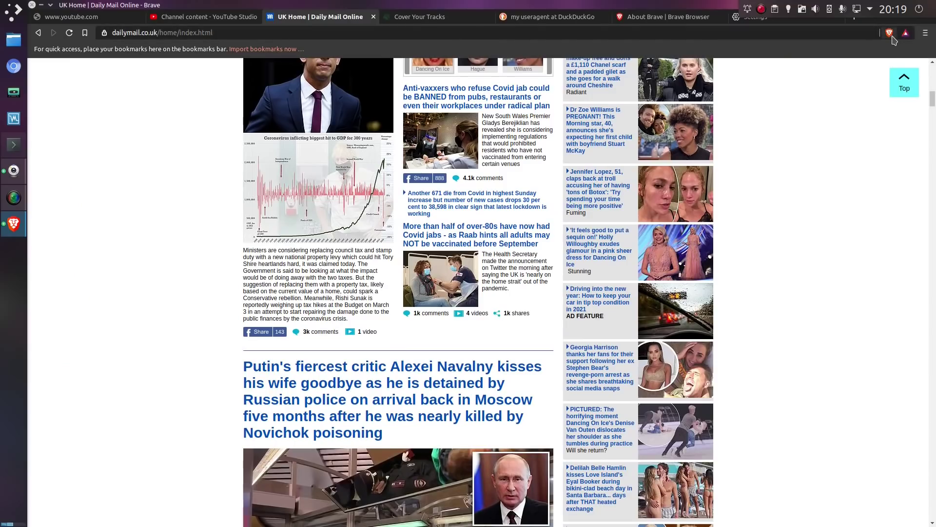
- Review the Daily Mail's cookie blocking options in Shields, then close them
click(890, 34)
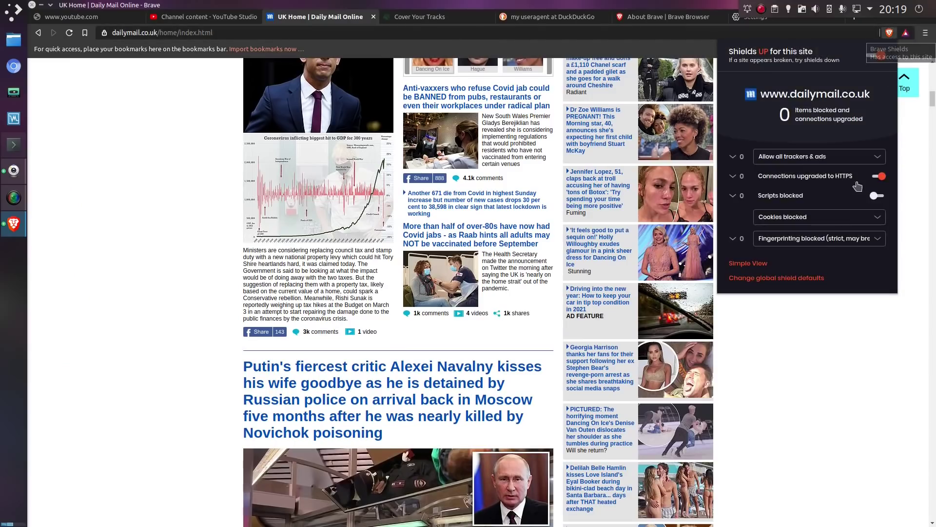
click(803, 219)
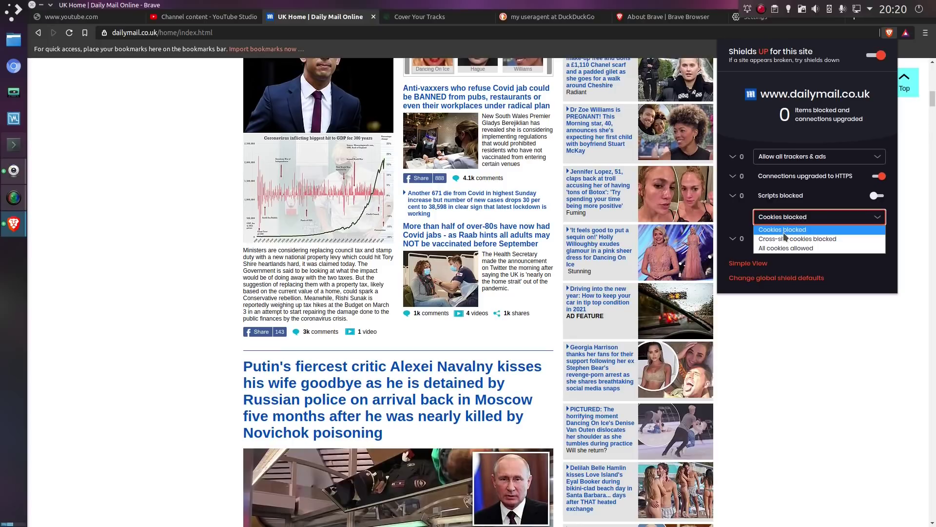
click(798, 318)
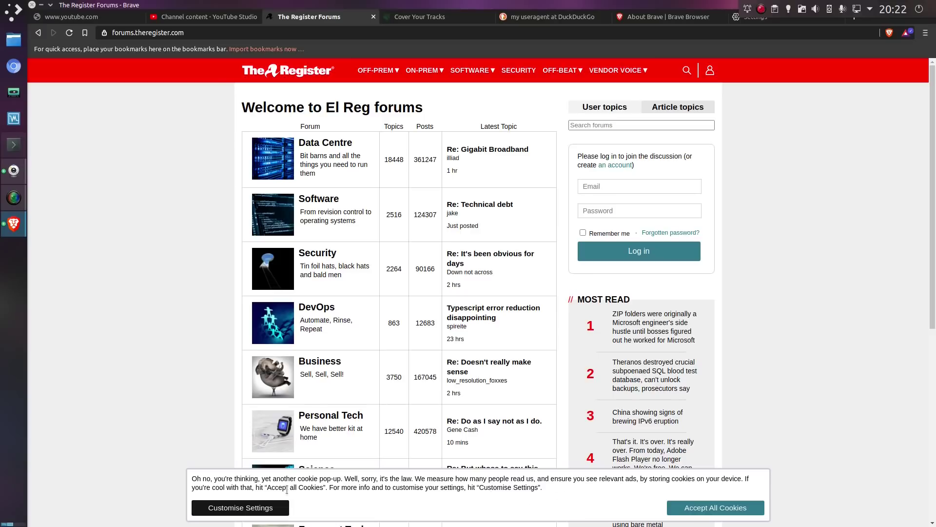
- Add a Block element via selector rule hiding The Register's cookie banner text
triple_click(217, 478)
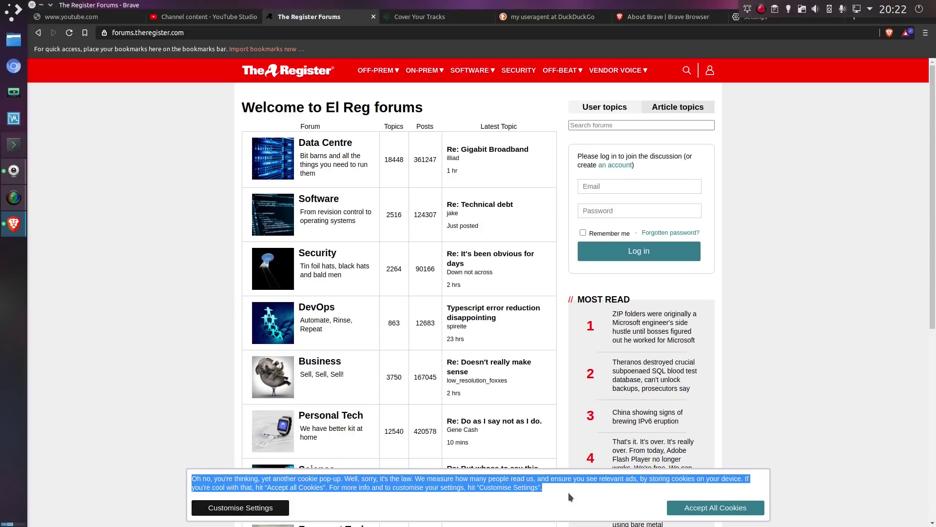
click(634, 493)
right_click(625, 491)
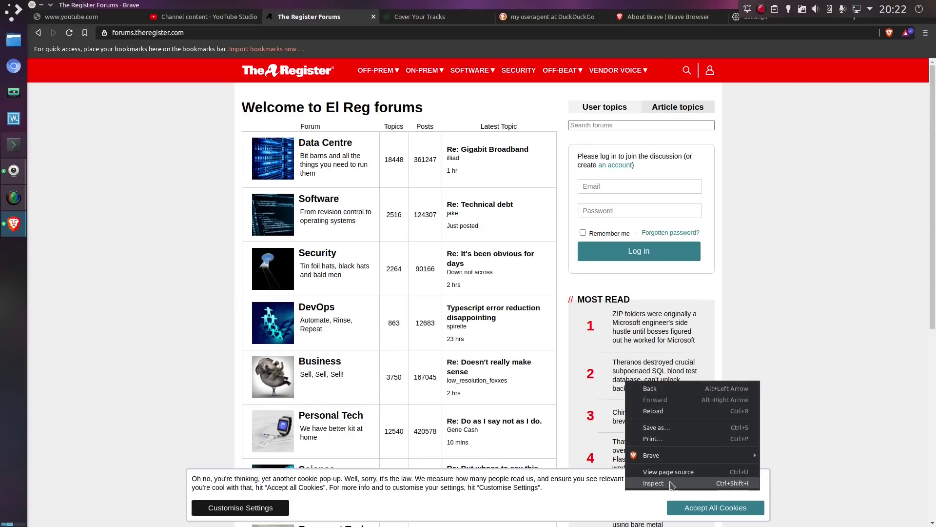
mouse_move(682, 459)
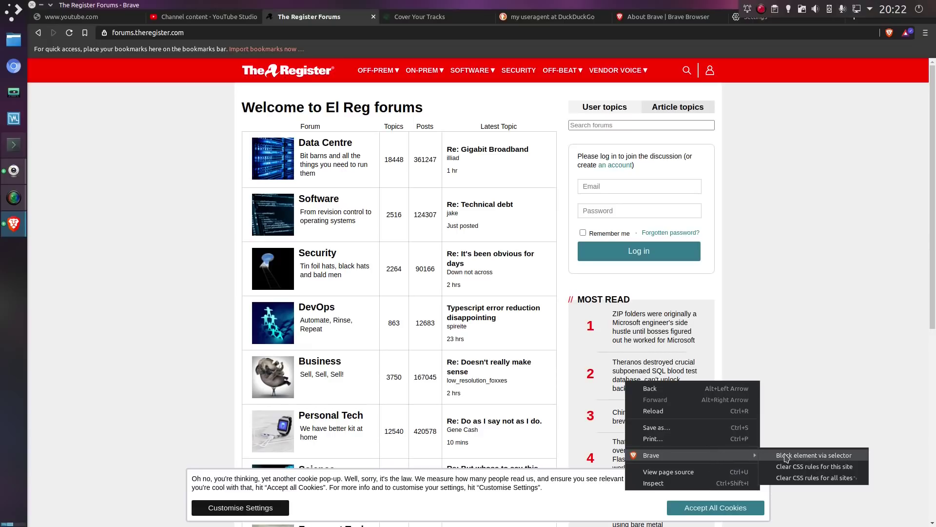
click(790, 457)
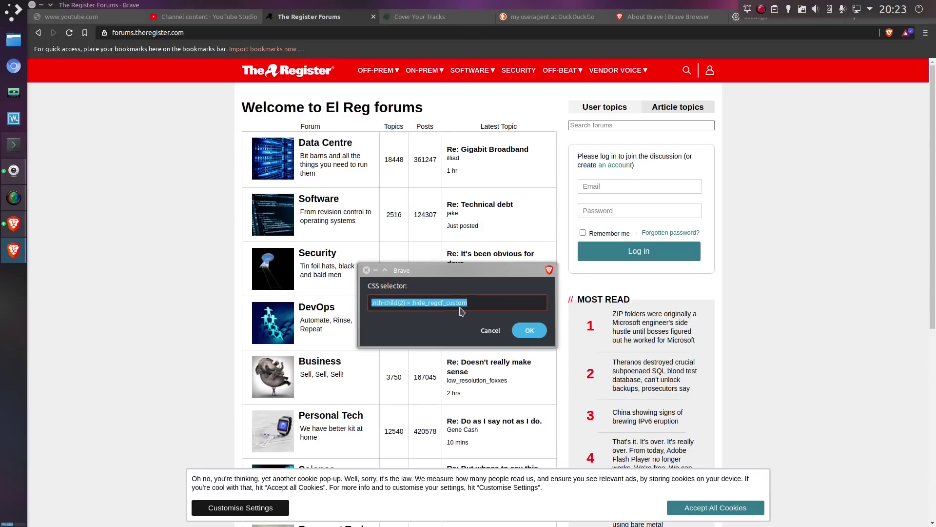
click(530, 331)
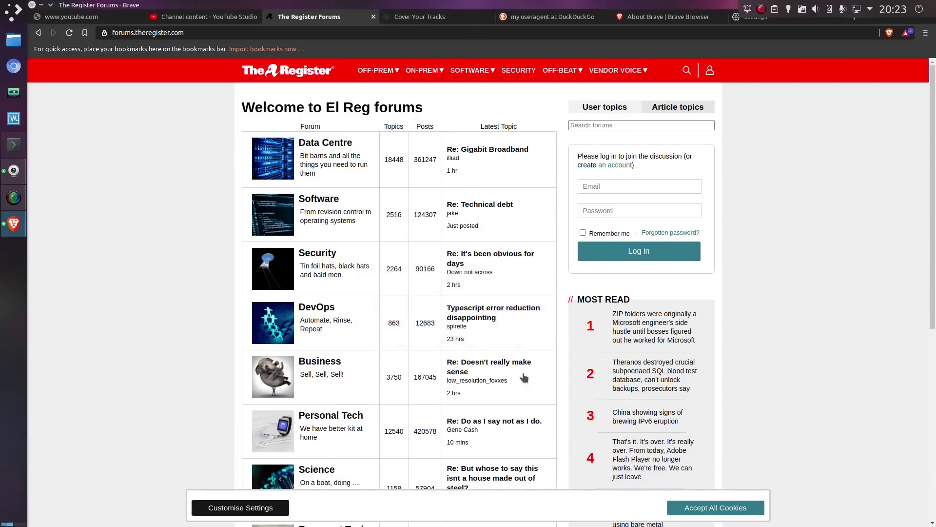
- Clear the custom CSS rules for all sites from Brave's context menu
right_click(732, 482)
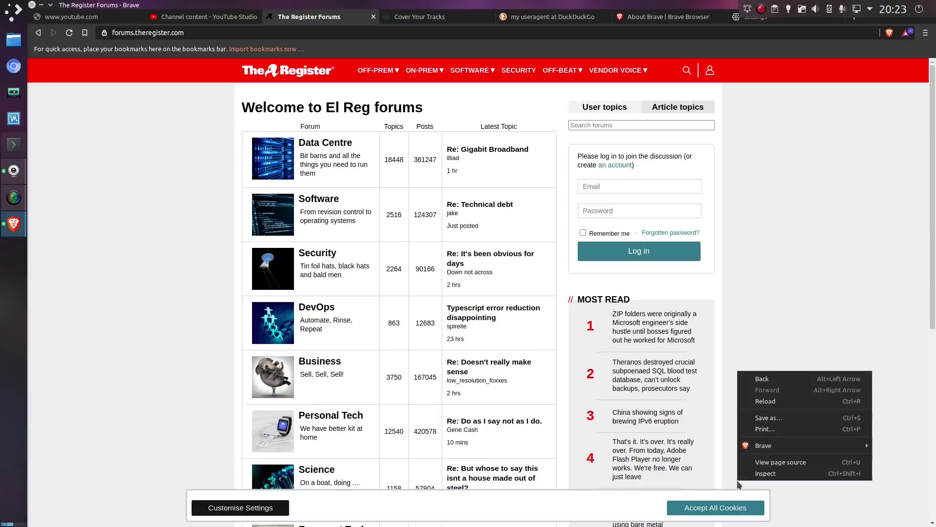
mouse_move(760, 445)
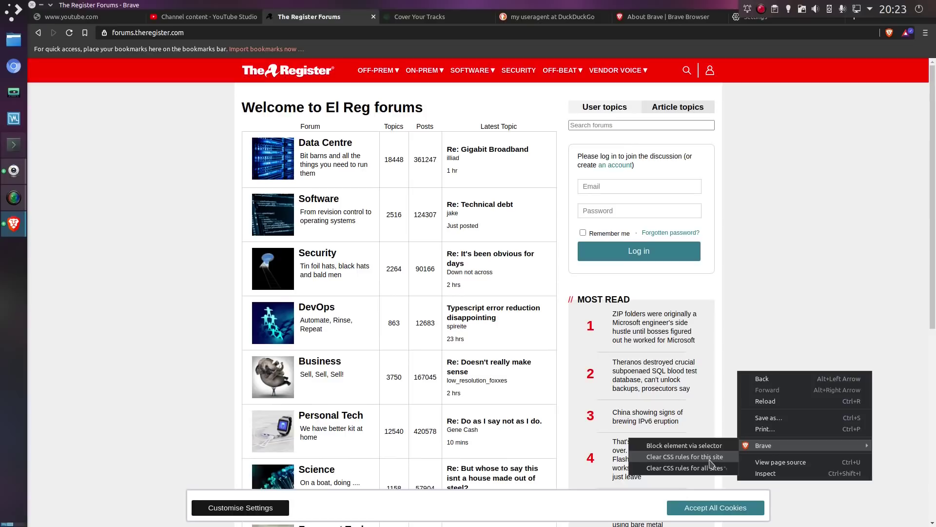
click(713, 470)
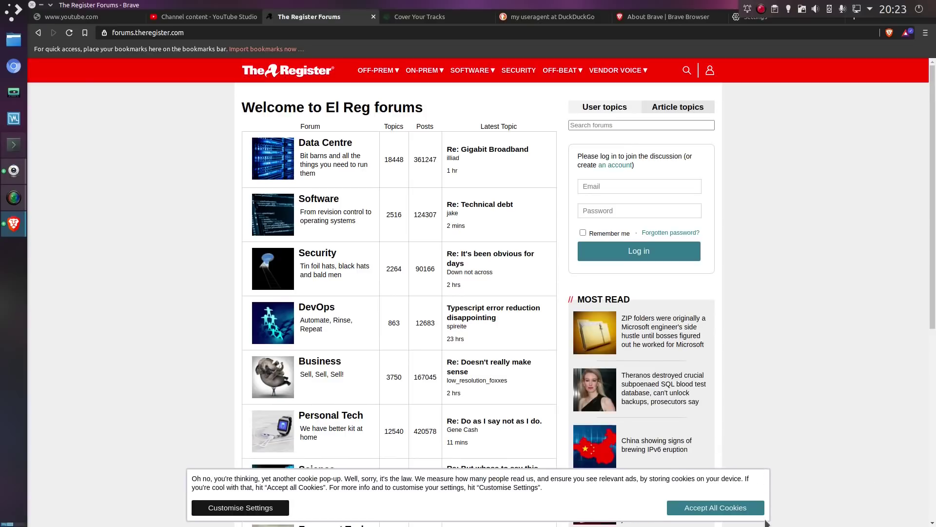
- Block the cookie pop-up via selector with the .RegCTBWF_wrapper rule
right_click(780, 398)
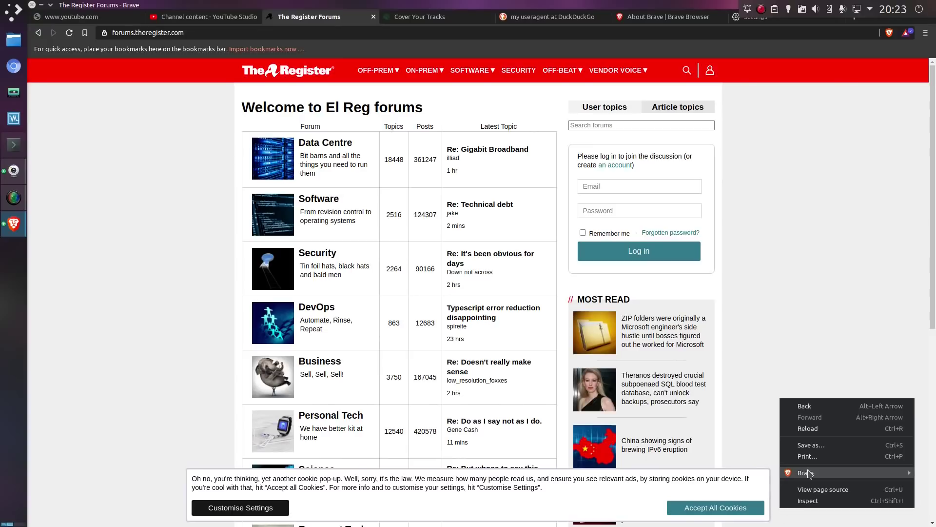
mouse_move(808, 474)
click(761, 473)
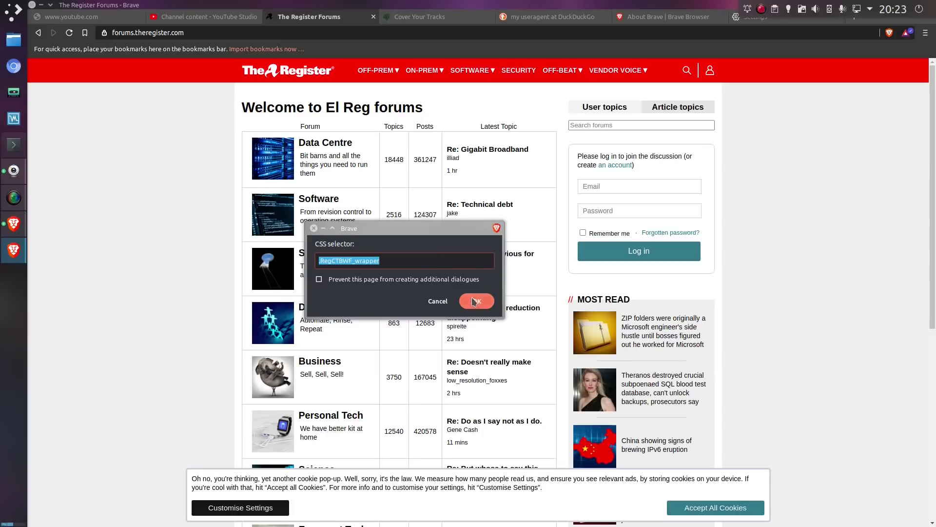
click(477, 303)
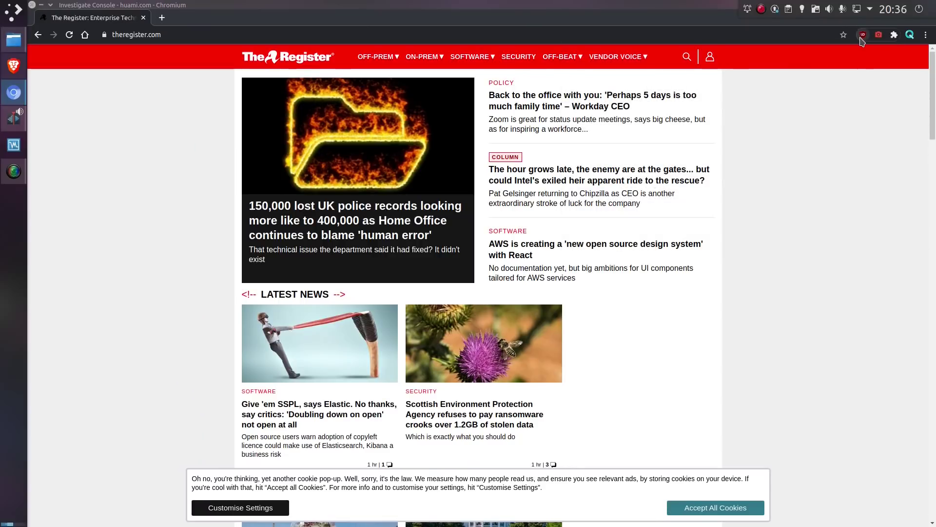
- Zap the cookie banner with uBlock Origin, then reload to see it return
click(862, 35)
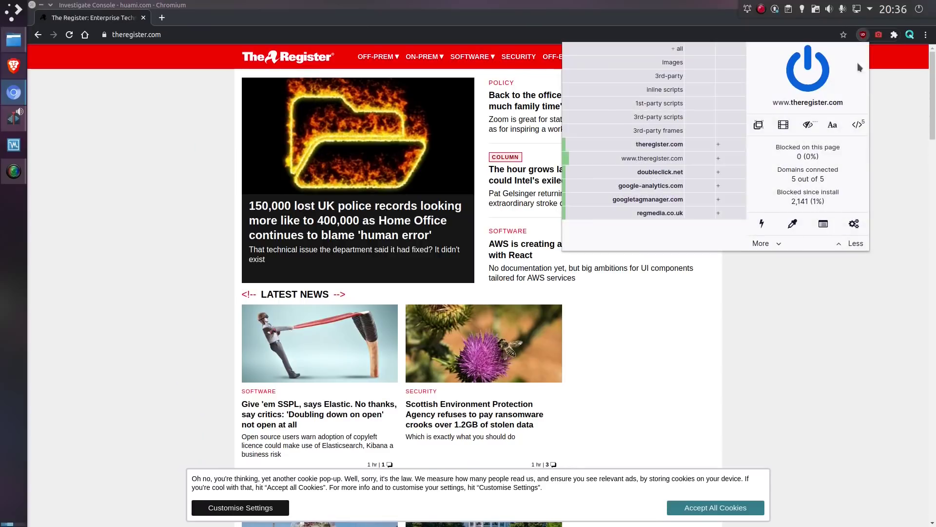
click(762, 224)
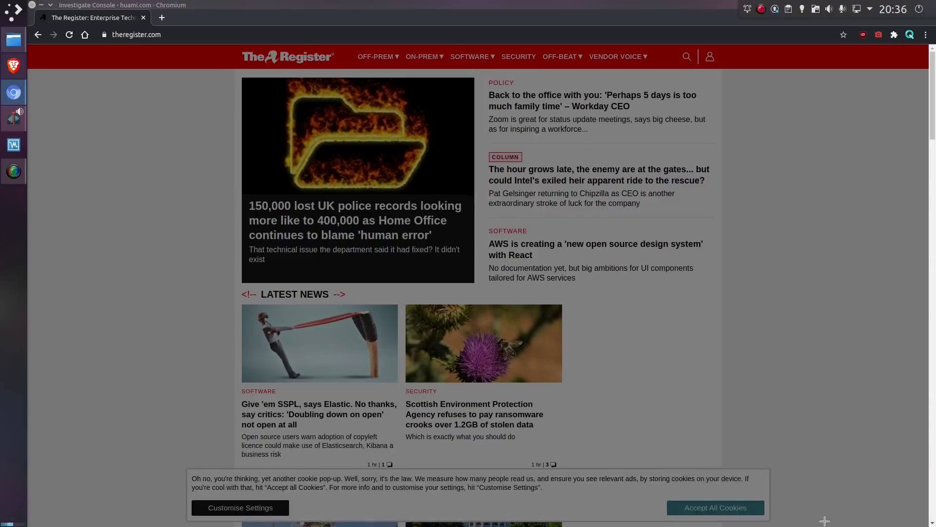
click(827, 500)
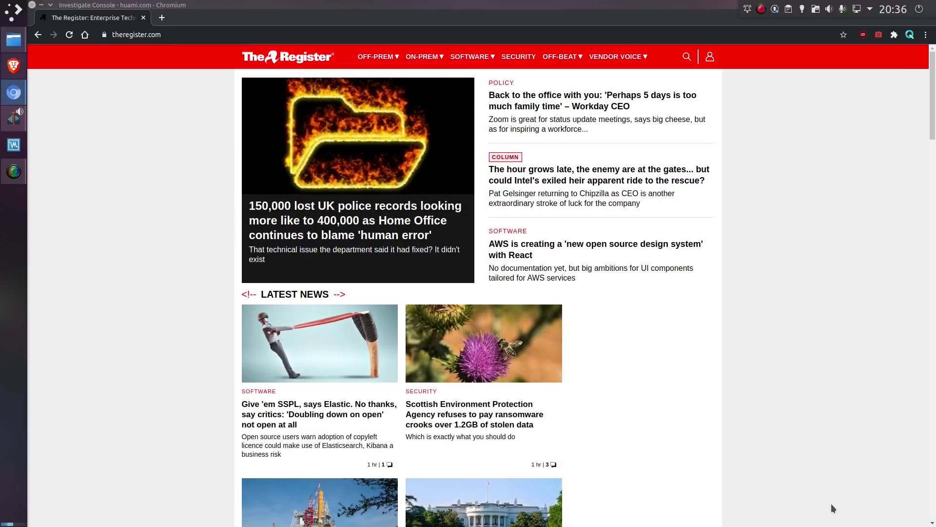
key(F5)
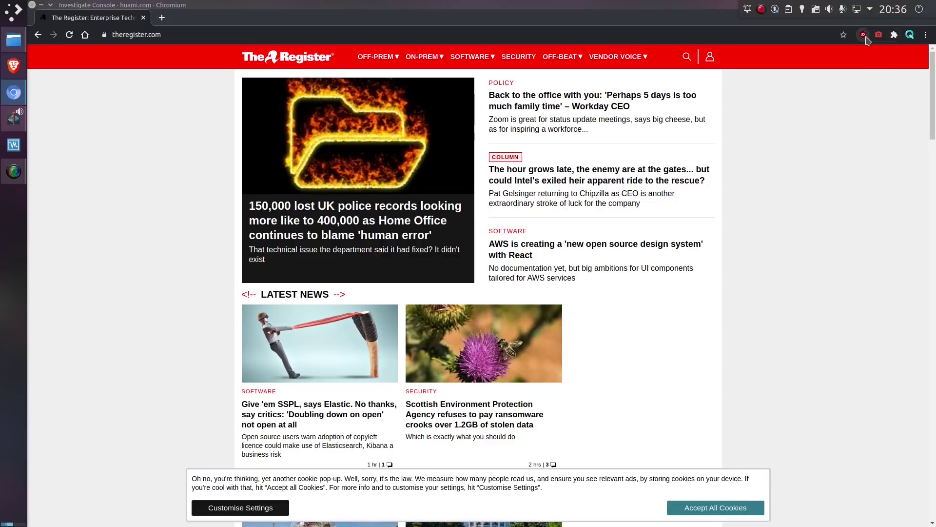
- Pick the banner wrapper with uBlock Origin's picker, preview, and create the ##.RegCTBWF_wrapper filter
click(864, 36)
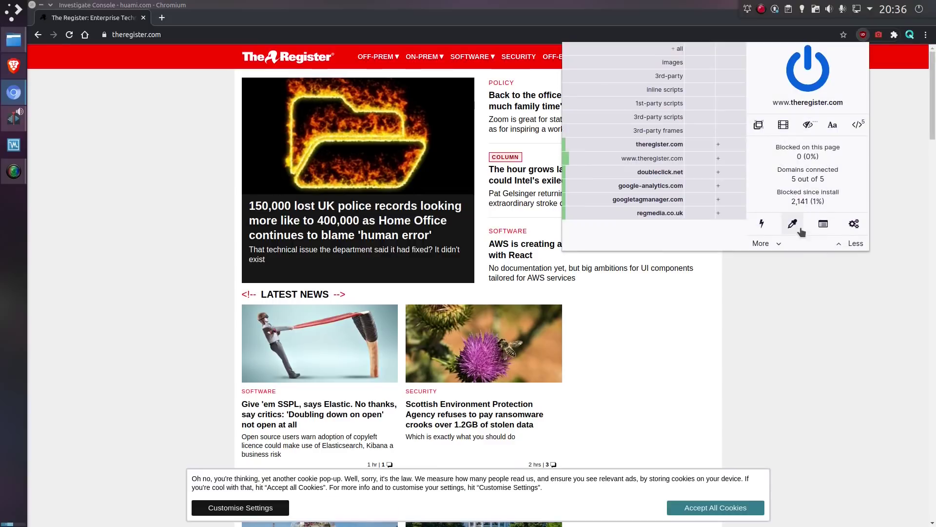
click(792, 224)
click(811, 492)
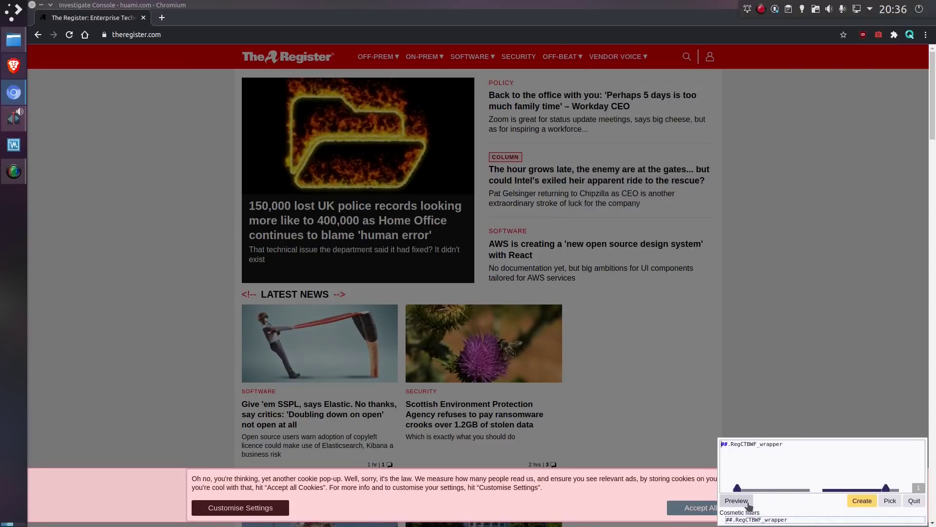
click(748, 502)
click(748, 503)
click(859, 500)
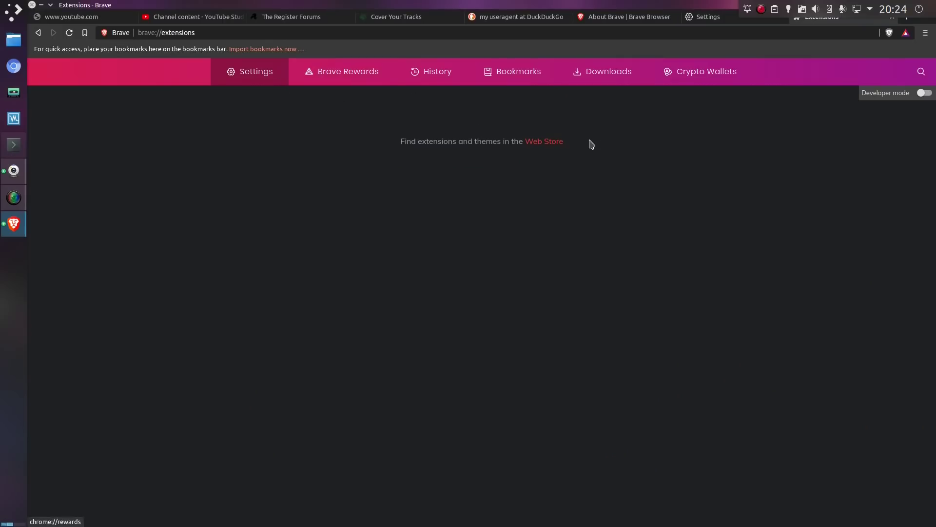
- Add the Slate theme from the Chrome Web Store's Themes section, then close the store tab
click(541, 142)
scroll(147, 321, down, 6)
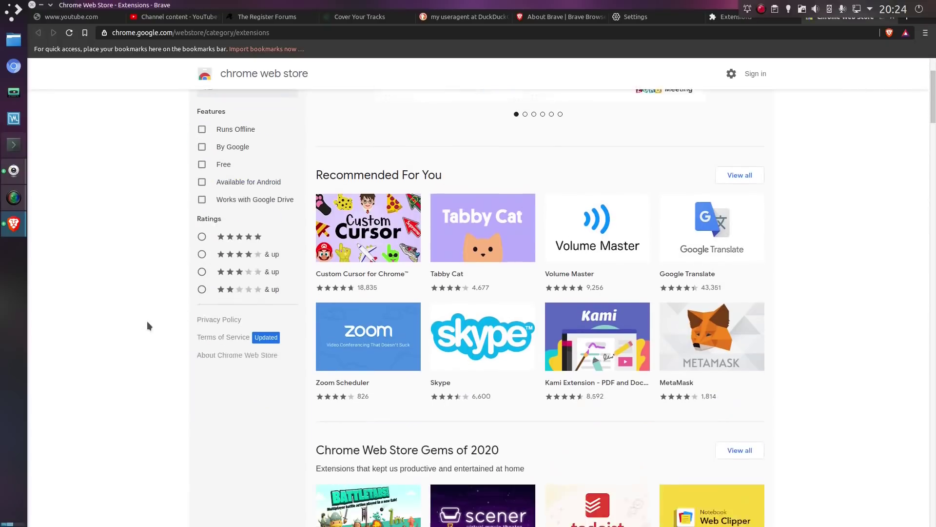
scroll(238, 325, up, 6)
click(229, 158)
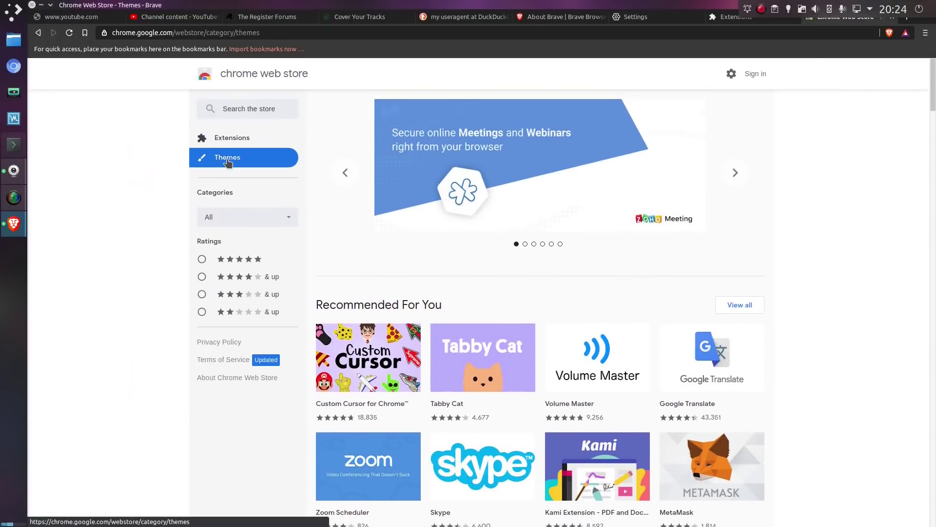
click(703, 218)
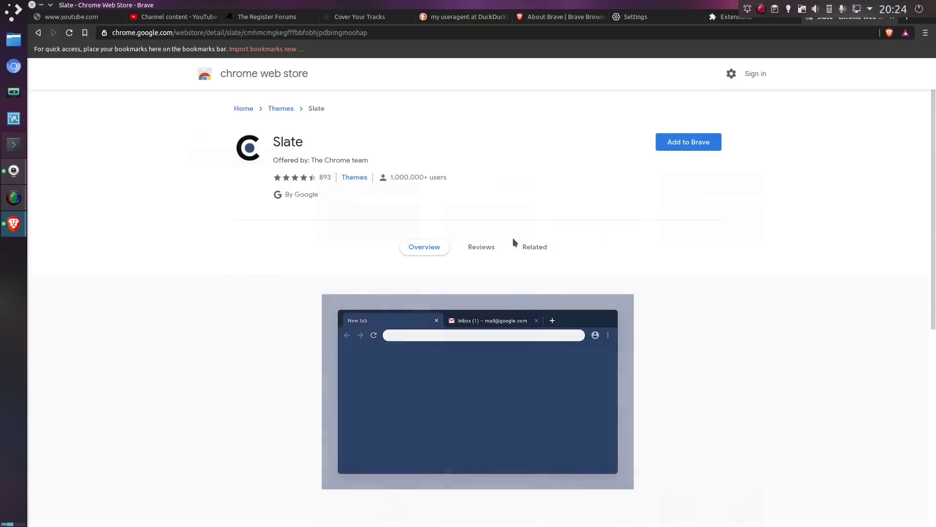
click(675, 143)
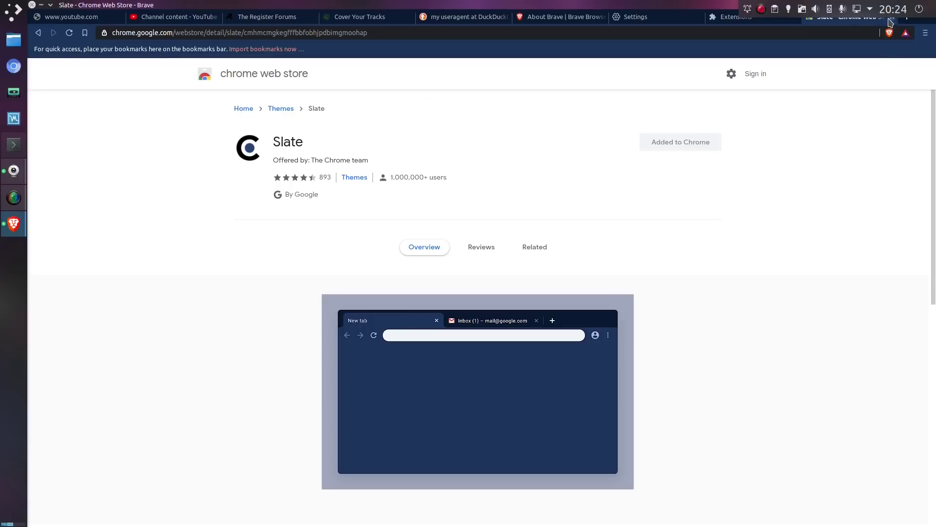
click(890, 19)
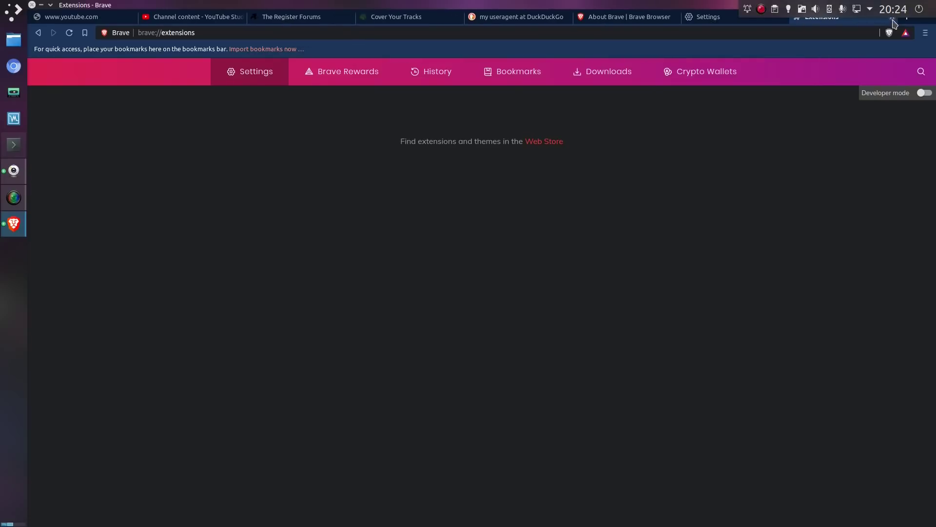
- Close the Extensions tab and switch off 'Show Wayback Machine prompt on 404 pages' in Settings
click(892, 19)
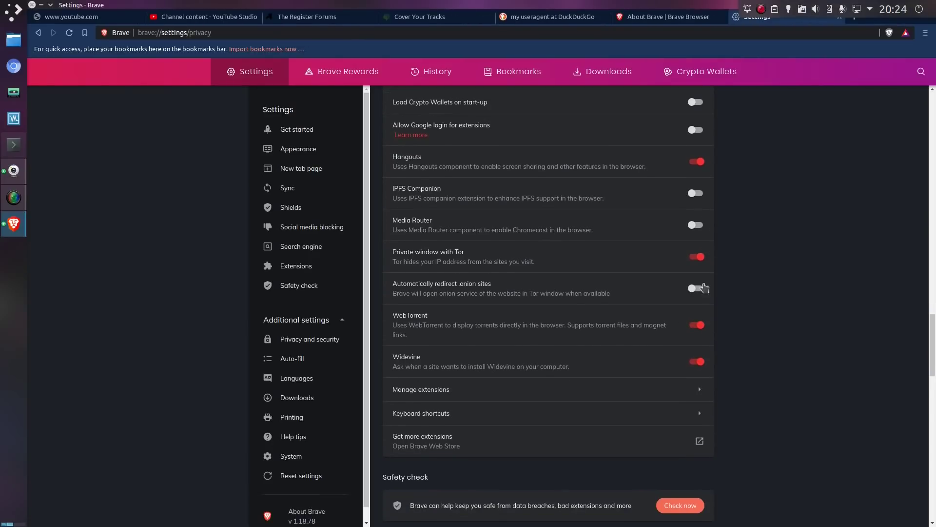
scroll(652, 341, down, 4)
scroll(652, 341, down, 6)
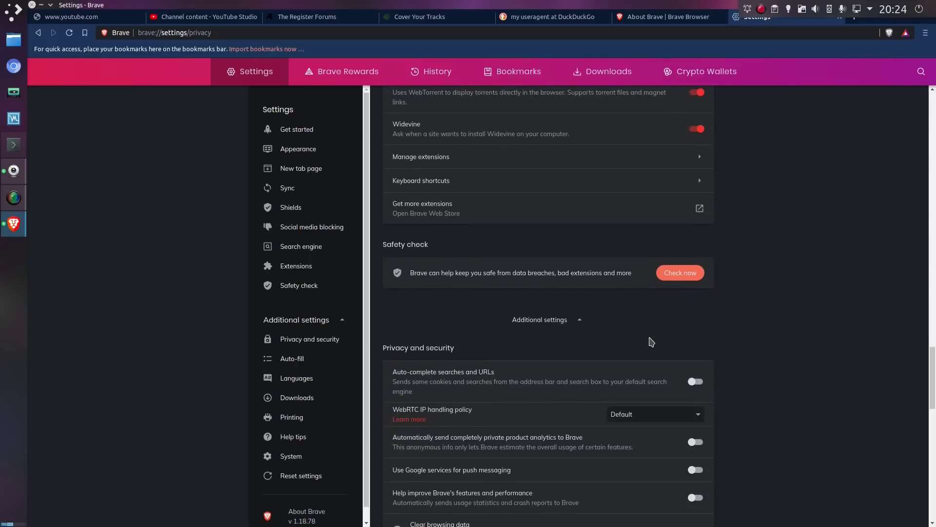
scroll(656, 342, down, 7)
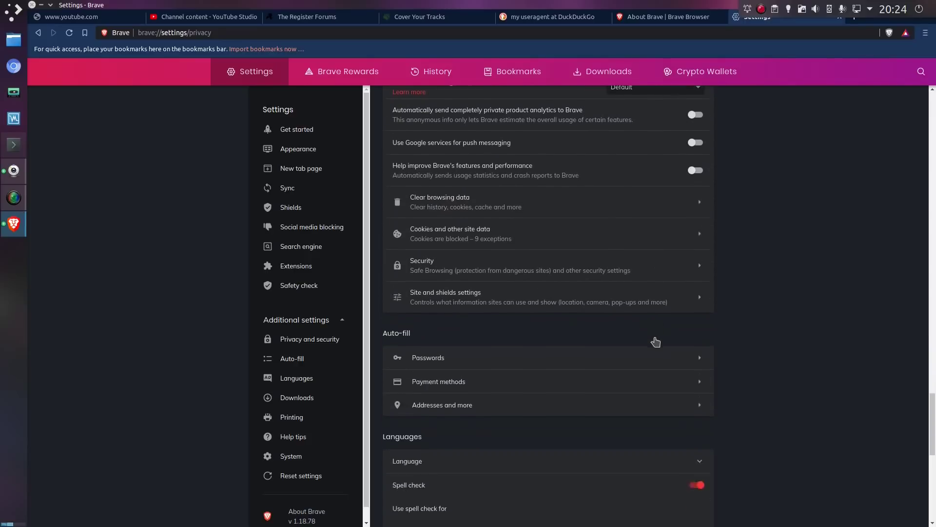
scroll(660, 340, down, 3)
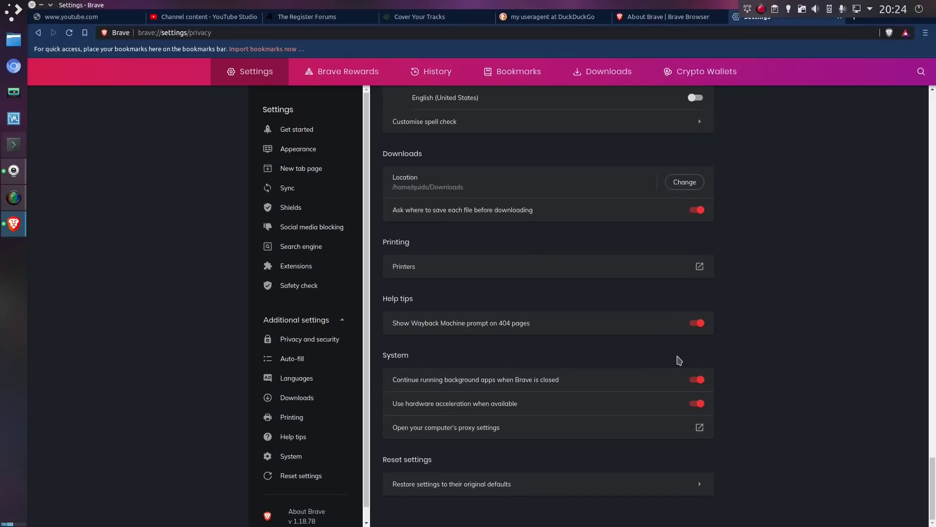
drag(551, 328, 390, 324)
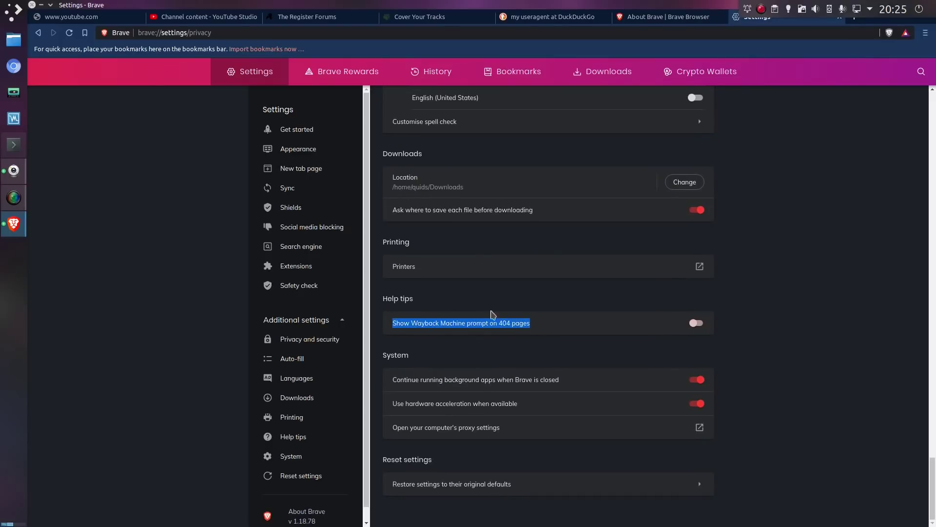
click(819, 286)
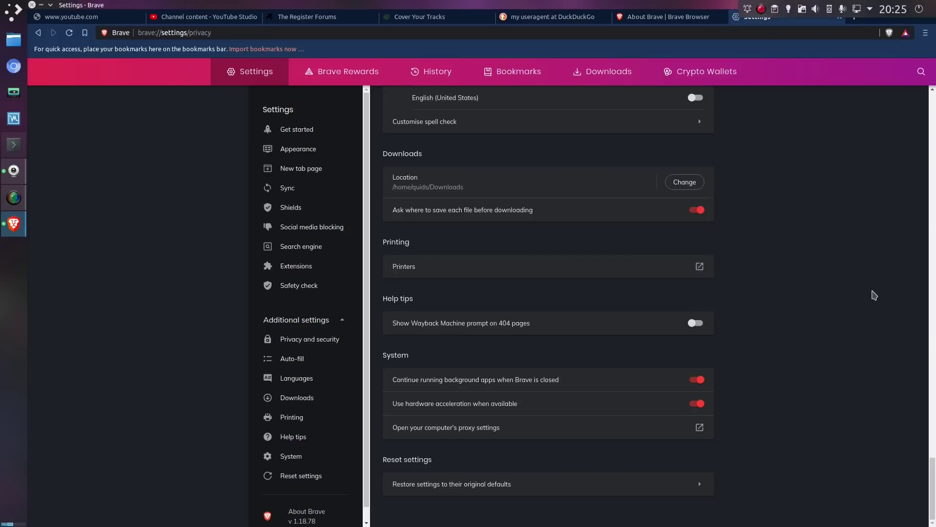
scroll(875, 297, up, 6)
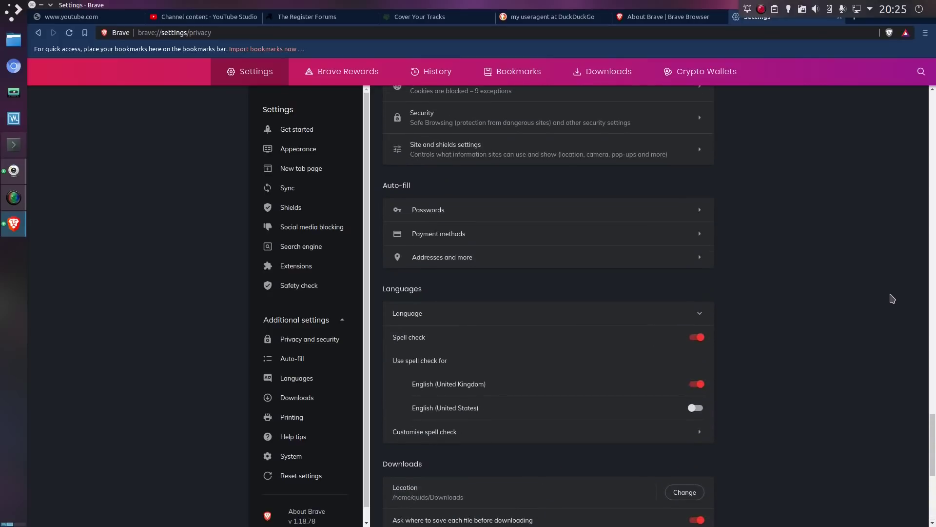
scroll(892, 298, up, 5)
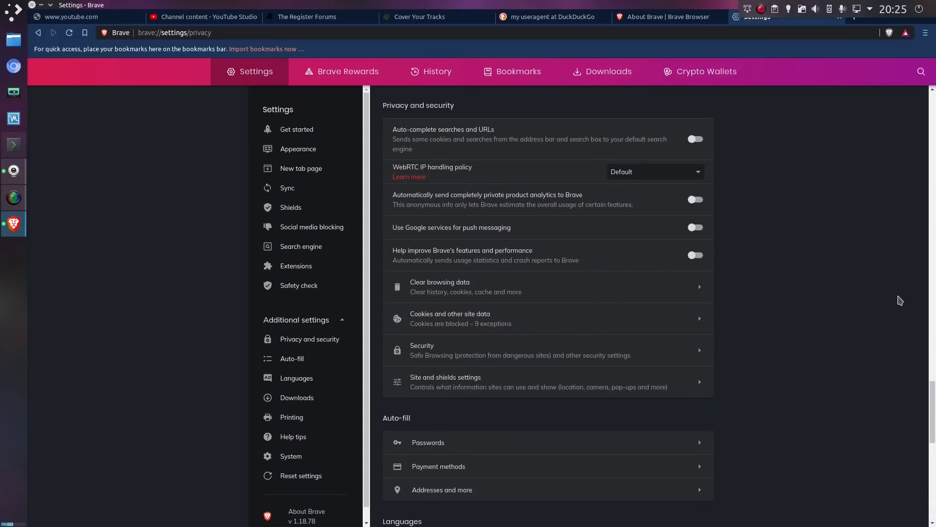